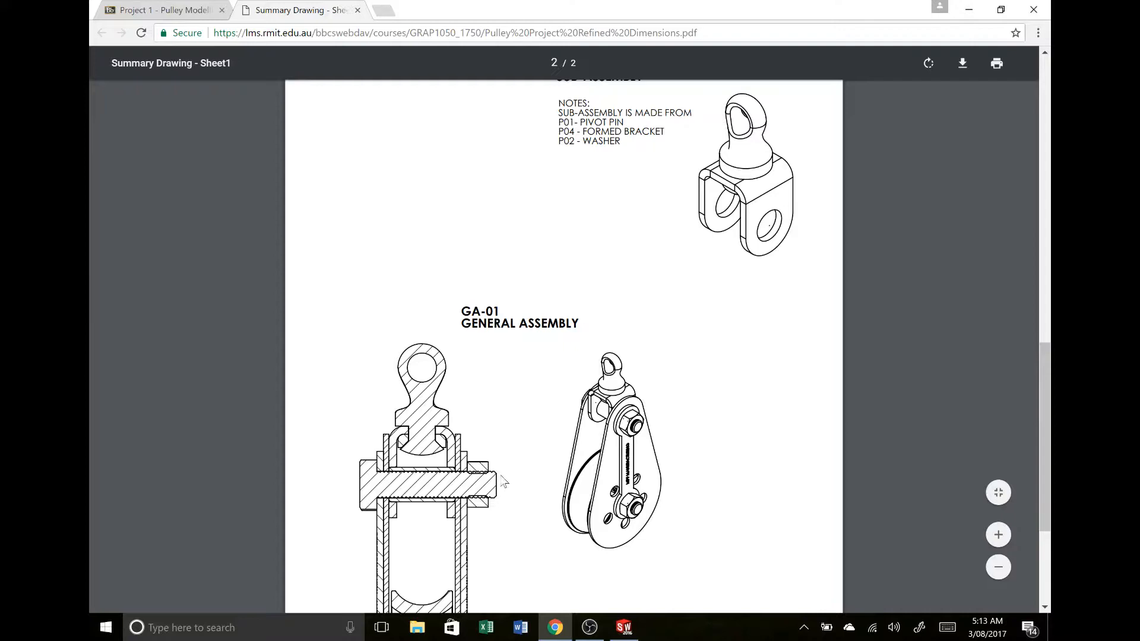
Examine the SA-01 sub-assembly notes and the GA-01 general assembly views on page 2 of the pulley drawing
{"action": "scroll", "coordinate": [488, 470], "scroll_direction": "up", "scroll_amount": 3}
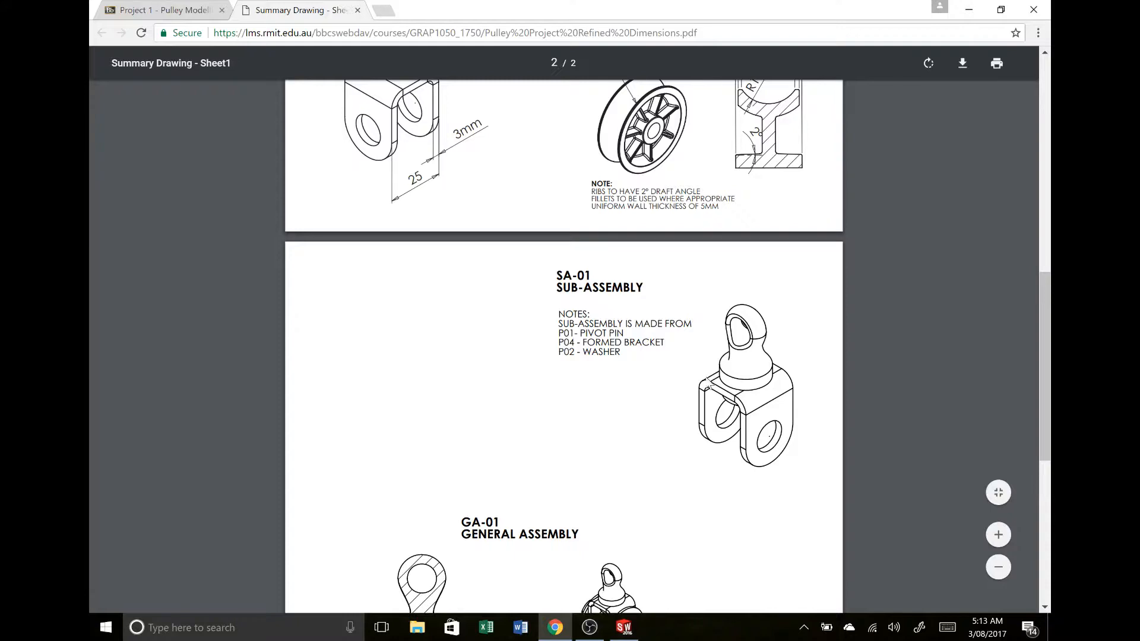
{"action": "scroll", "coordinate": [704, 386], "scroll_direction": "down", "scroll_amount": 2}
{"action": "scroll", "coordinate": [700, 386], "scroll_direction": "down", "scroll_amount": 4}
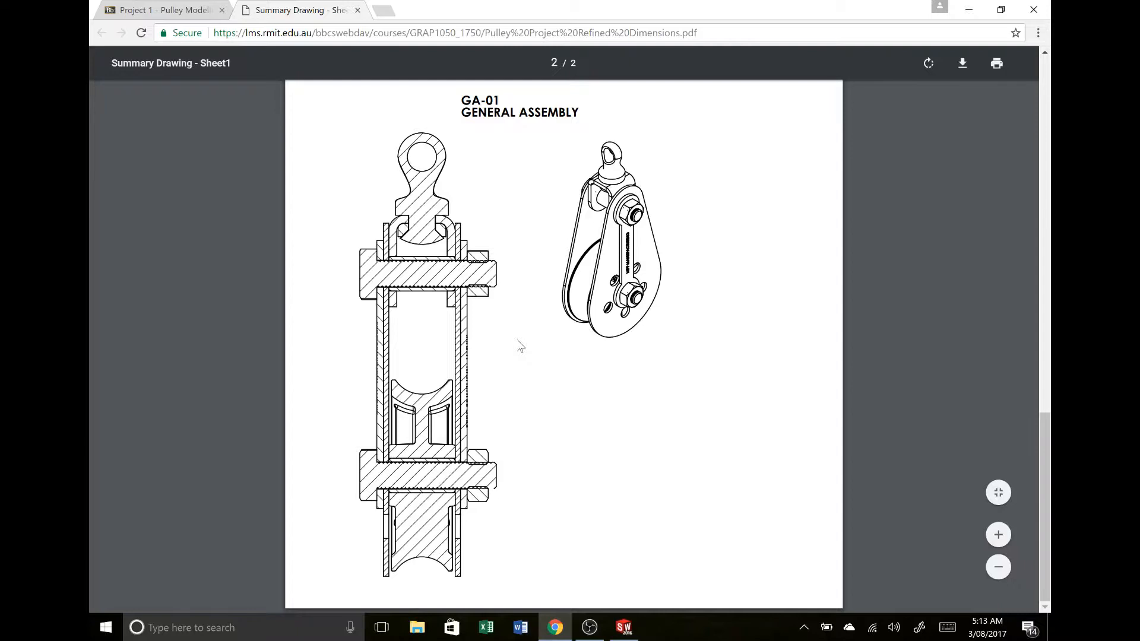
{"action": "scroll", "coordinate": [526, 346], "scroll_direction": "up", "scroll_amount": 7}
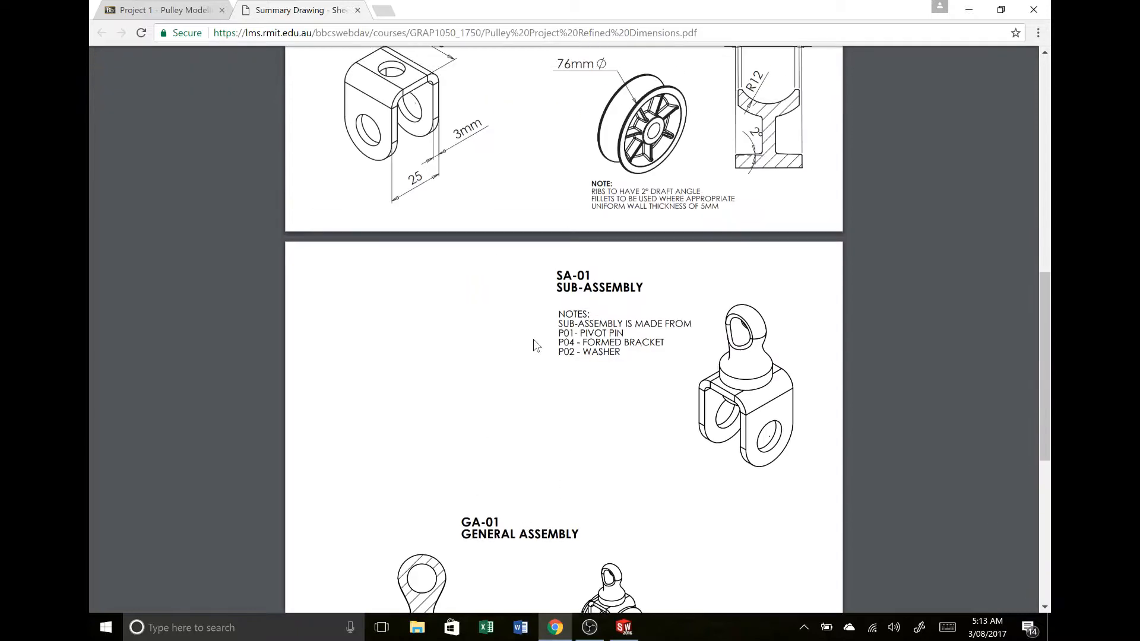
Switch to SOLIDWORKS and create a new assembly document without inserting any starting component
{"action": "key", "text": "alt+Tab"}
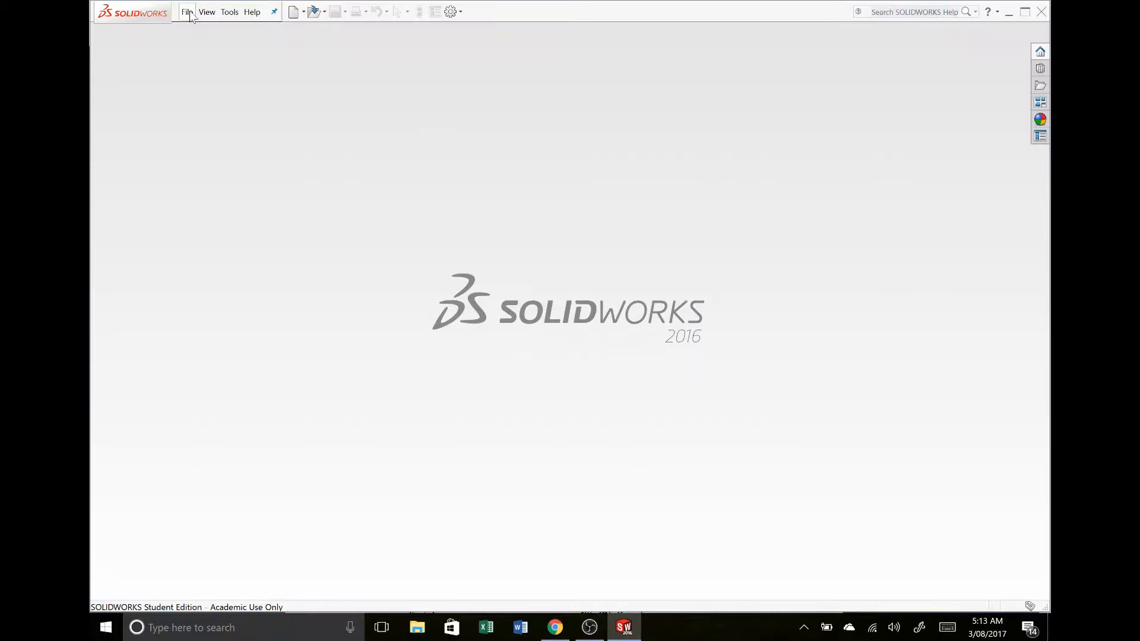
{"action": "left_click", "coordinate": [187, 12]}
{"action": "left_click", "coordinate": [200, 34]}
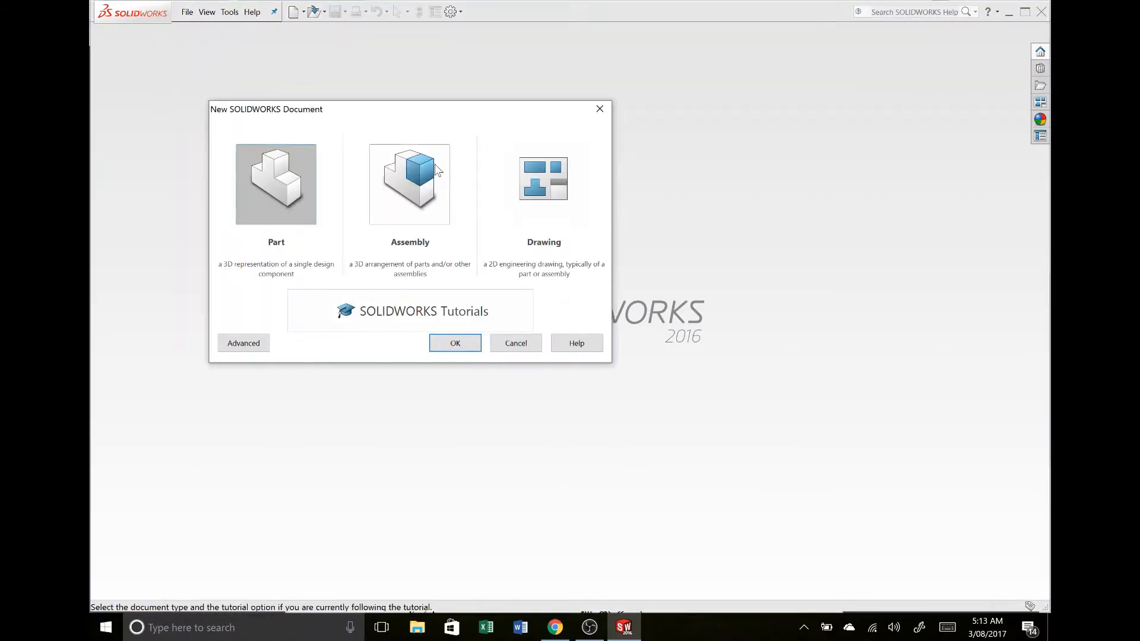
{"action": "left_click", "coordinate": [435, 187]}
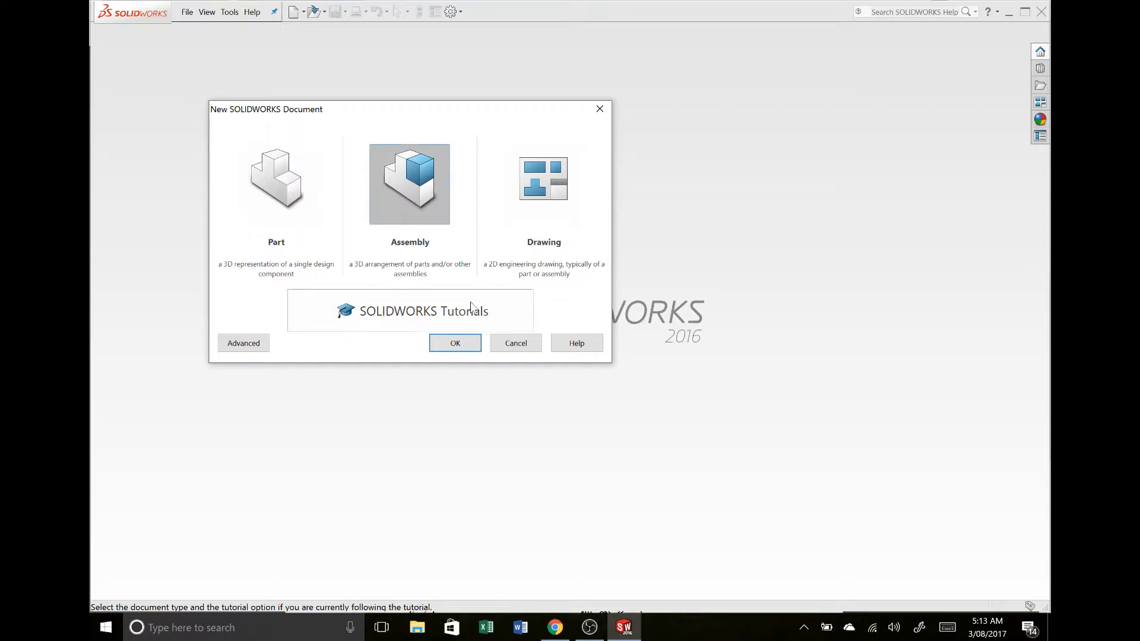
{"action": "left_click", "coordinate": [455, 342]}
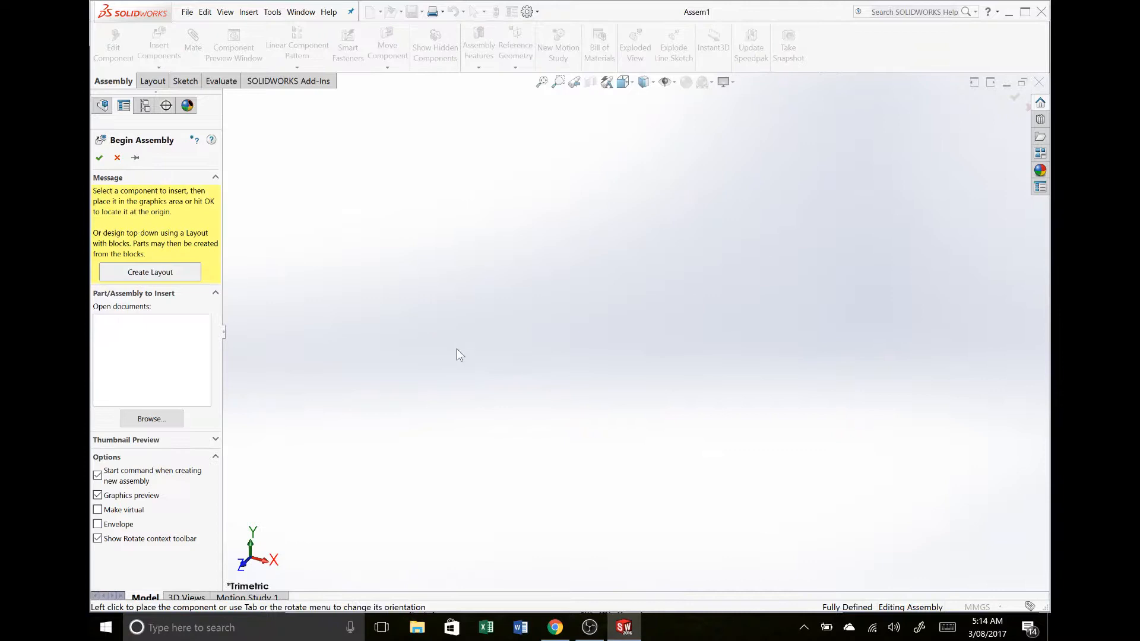
{"action": "left_click", "coordinate": [117, 158]}
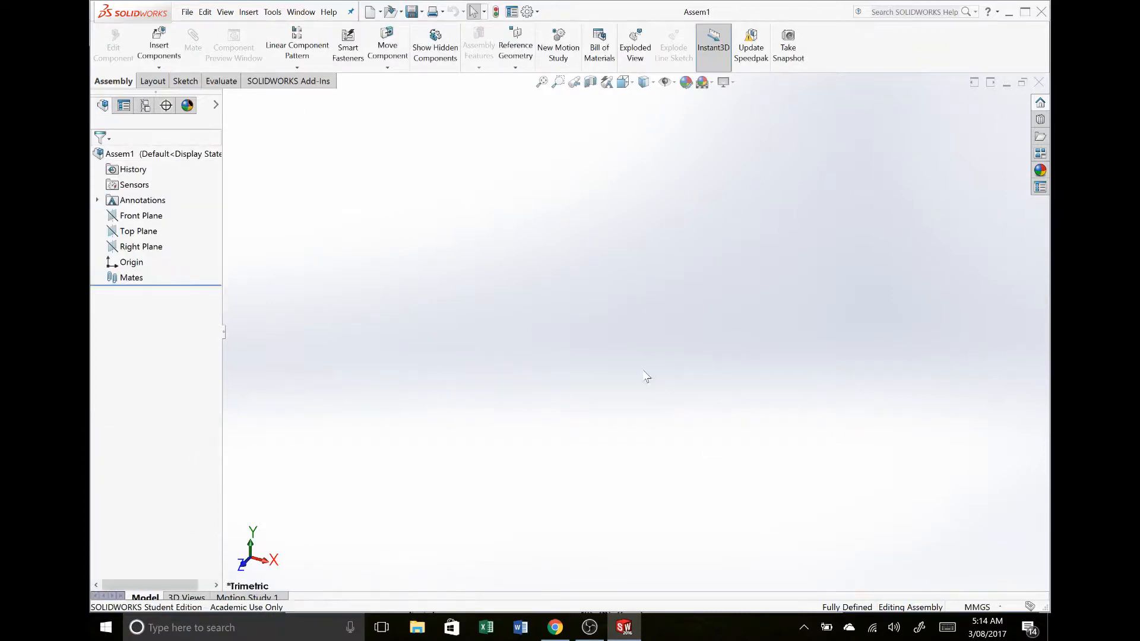
Highlight the assembly's Front, Top and Right planes together with the origin to inspect how they meet
{"action": "left_click", "coordinate": [148, 220]}
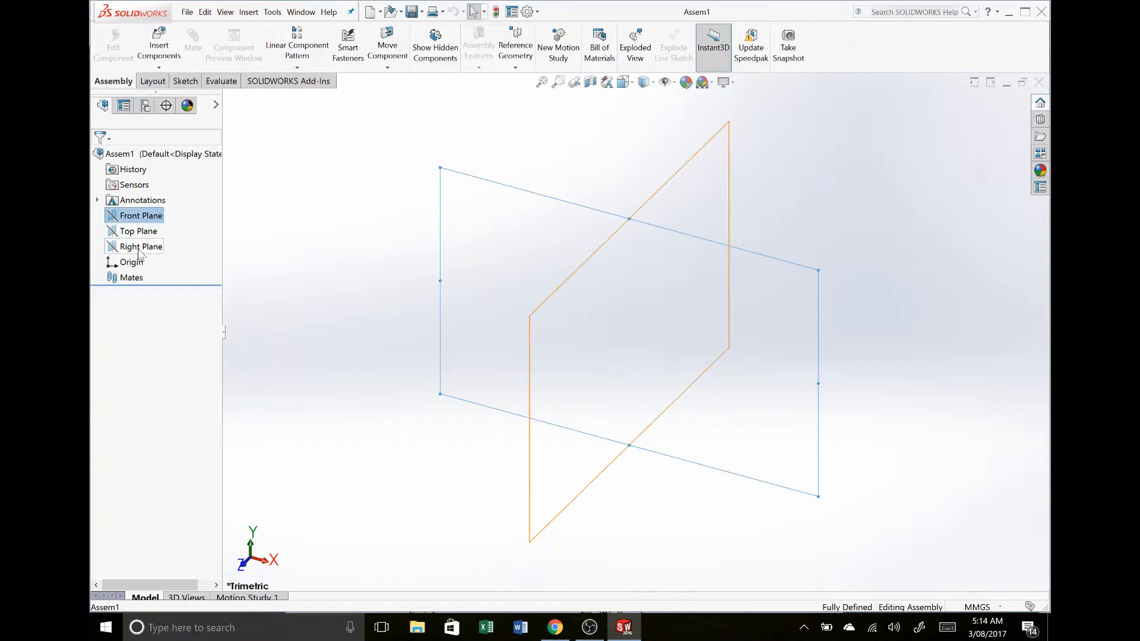
{"action": "left_click", "coordinate": [138, 248], "text": "shift"}
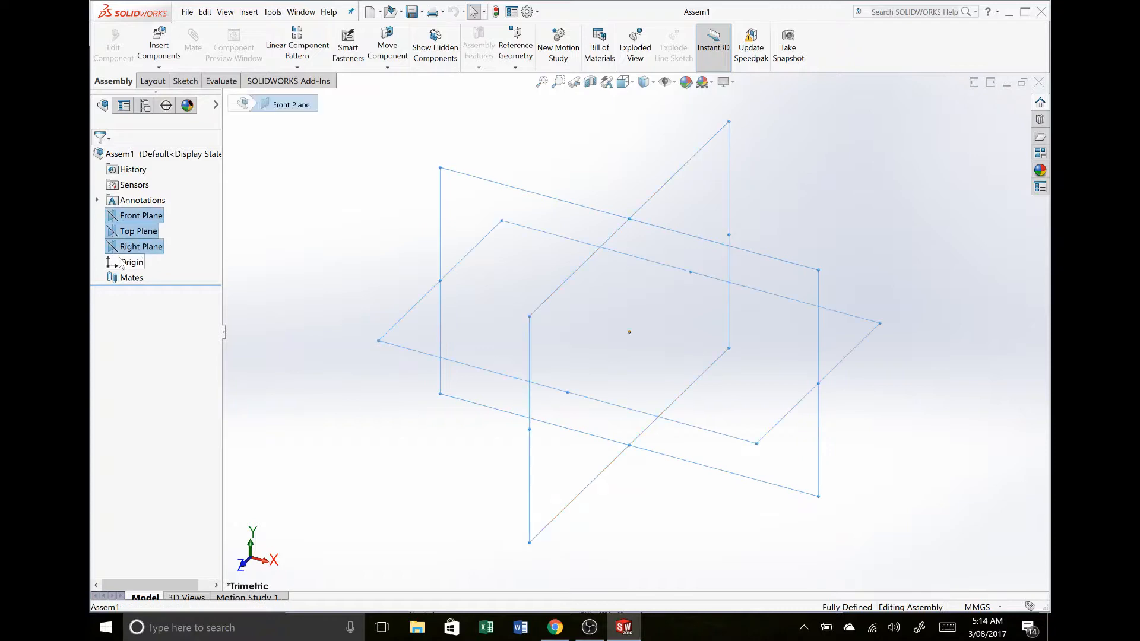
{"action": "left_click", "coordinate": [128, 262], "text": "shift"}
{"action": "middle_click_drag", "start_coordinate": [624, 365], "coordinate": [622, 480]}
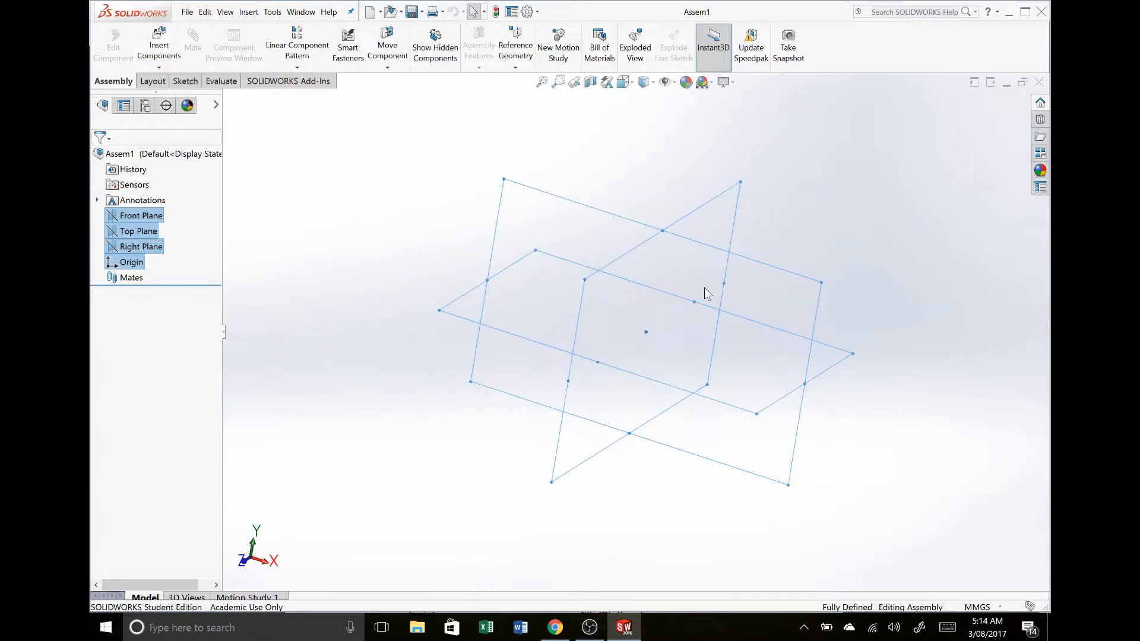
{"action": "left_click", "coordinate": [794, 196]}
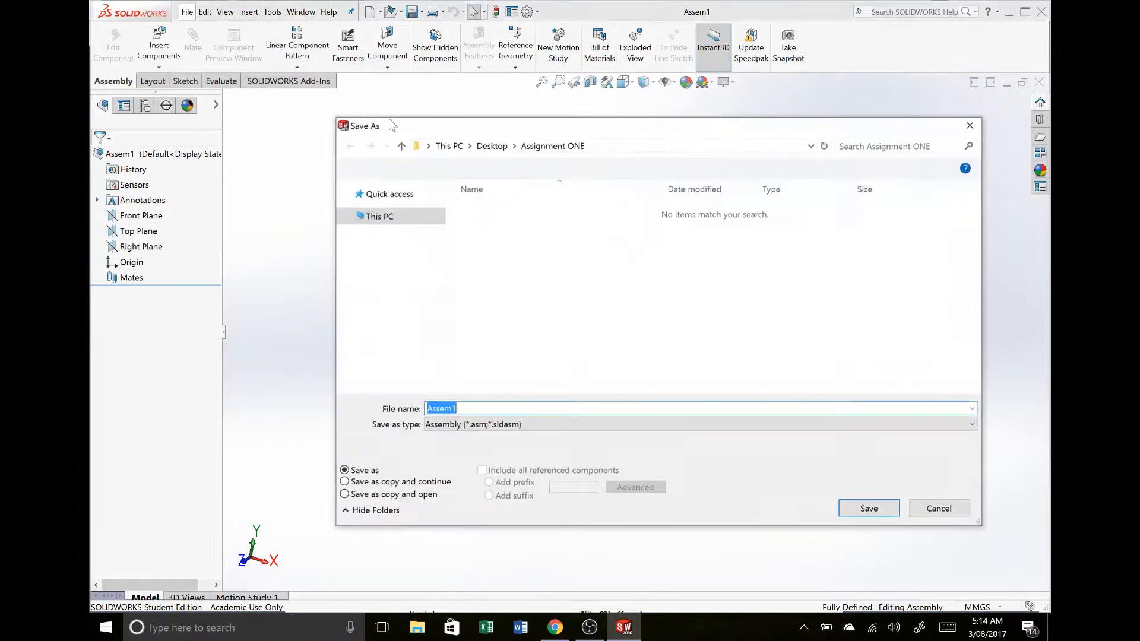
Save the assembly as SA-01 in the Assignment ONE folder, checking the name against the drawing
{"action": "type", "text": "SA-01"}
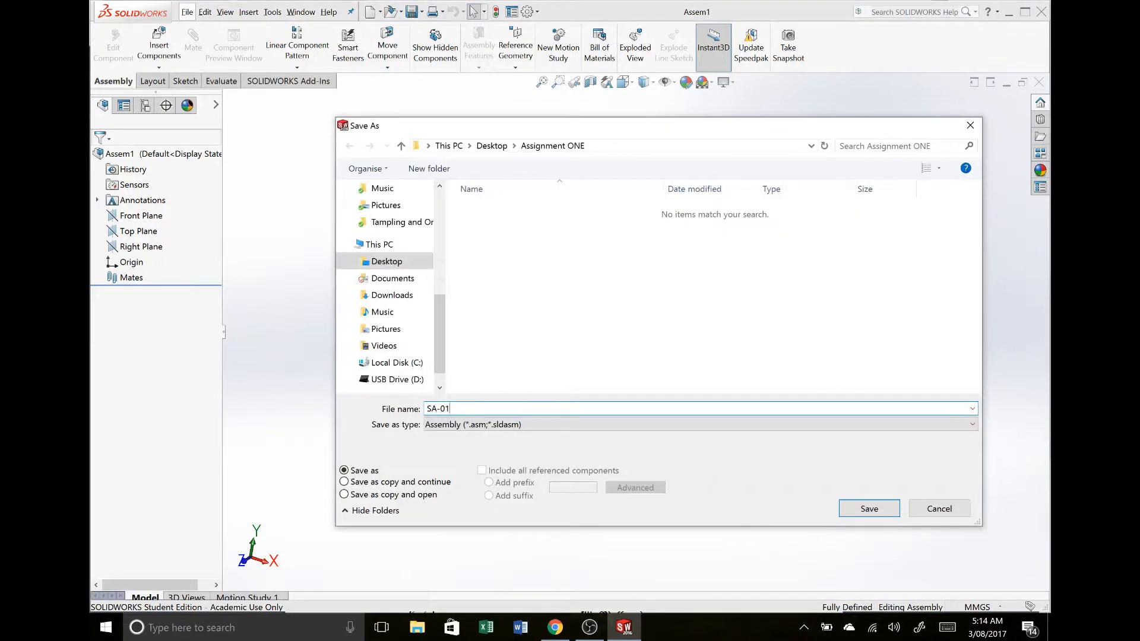
{"action": "key", "text": "alt+Tab"}
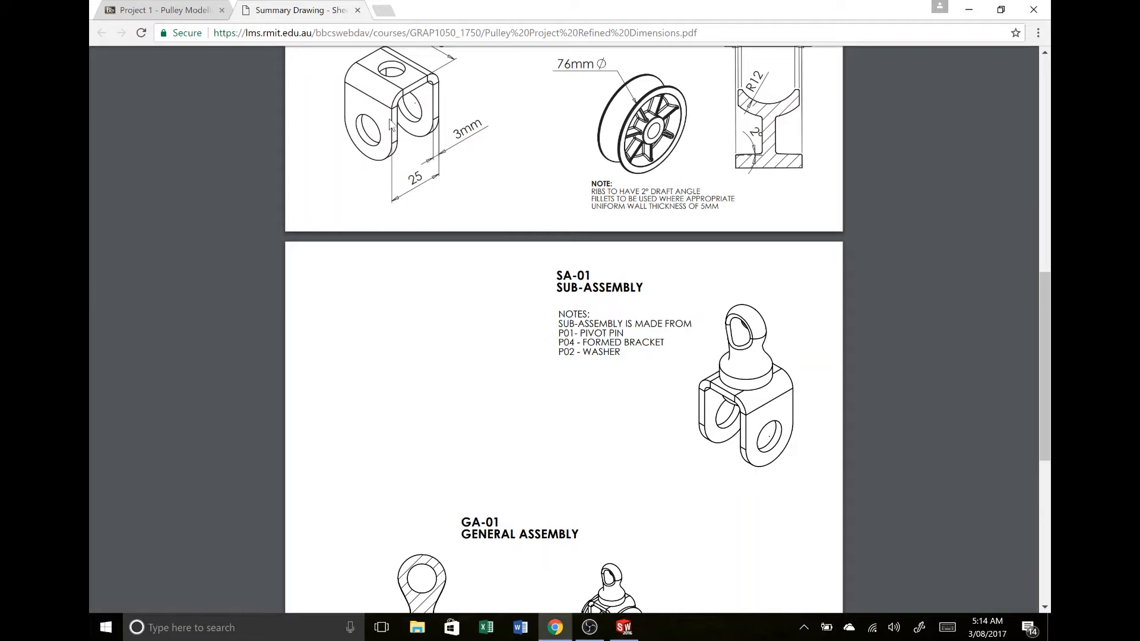
{"action": "key", "text": "alt+Tab"}
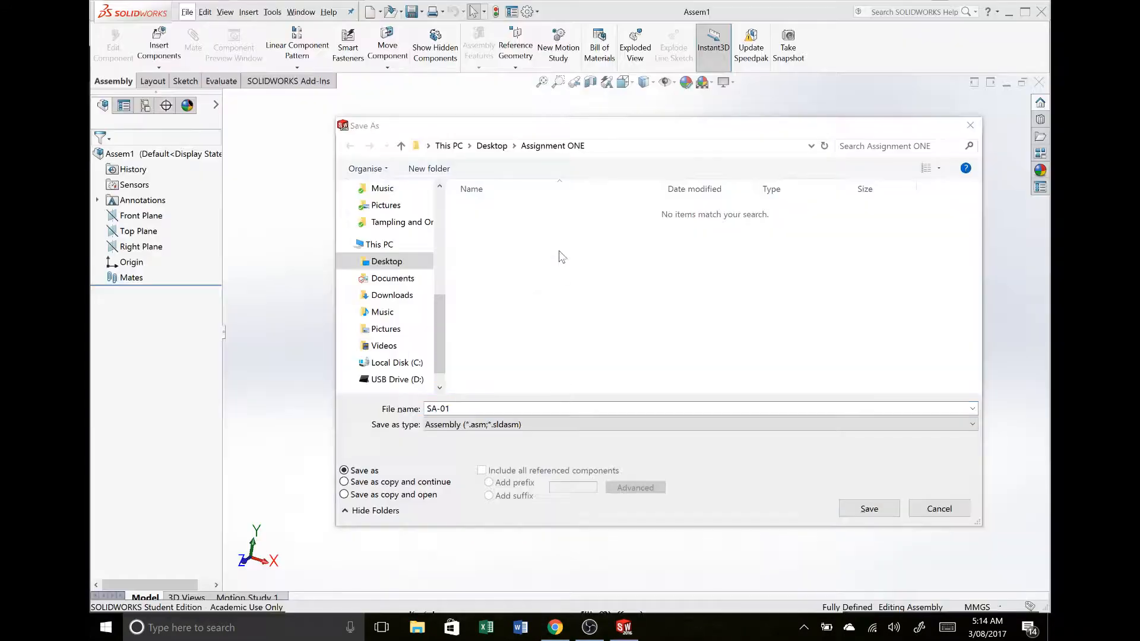
{"action": "left_click", "coordinate": [866, 509]}
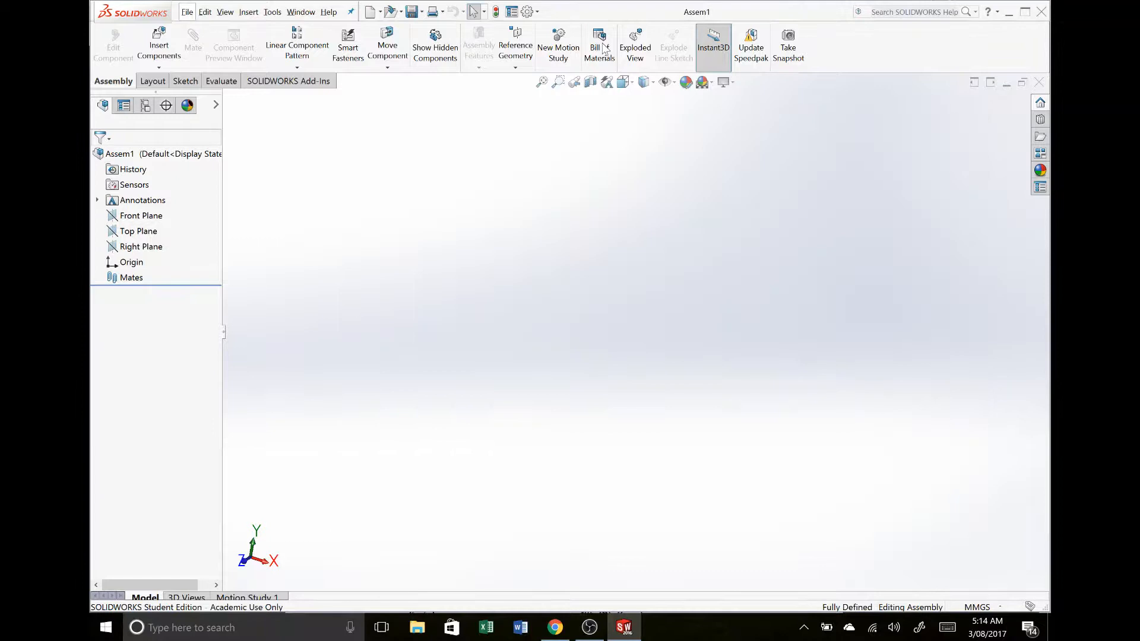
Add a custom text property Description with the value Sub Assembly to the SA-01 assembly
{"action": "key", "text": "alt+Tab"}
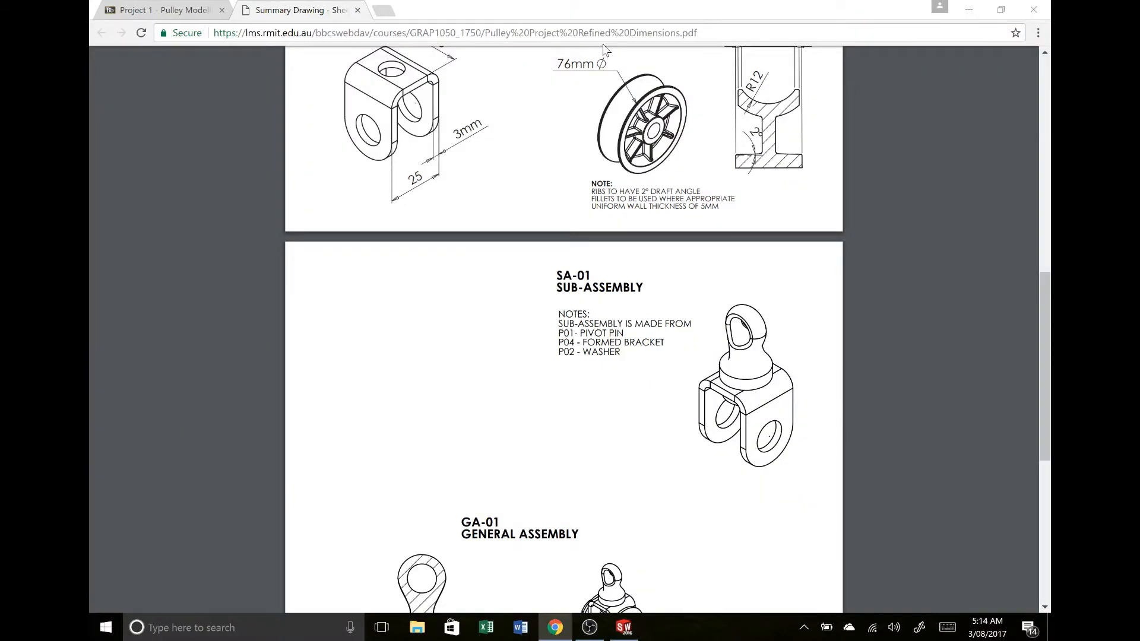
{"action": "key", "text": "alt+Tab"}
{"action": "key", "text": "alt+Tab"}
{"action": "key", "text": "alt+Tab"}
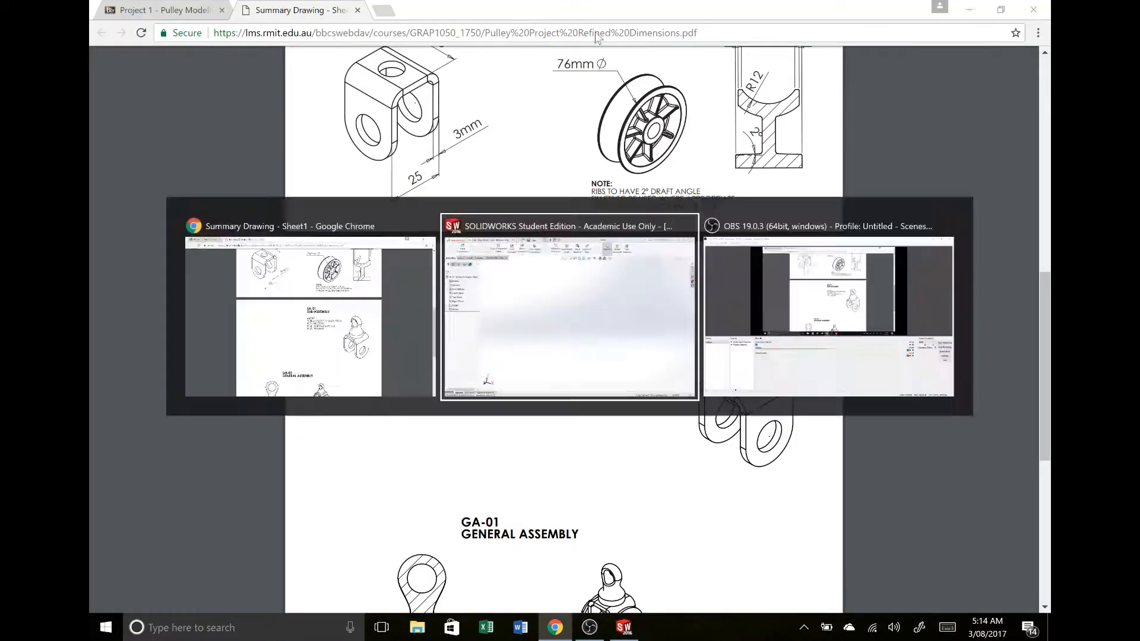
{"action": "left_click", "coordinate": [512, 12]}
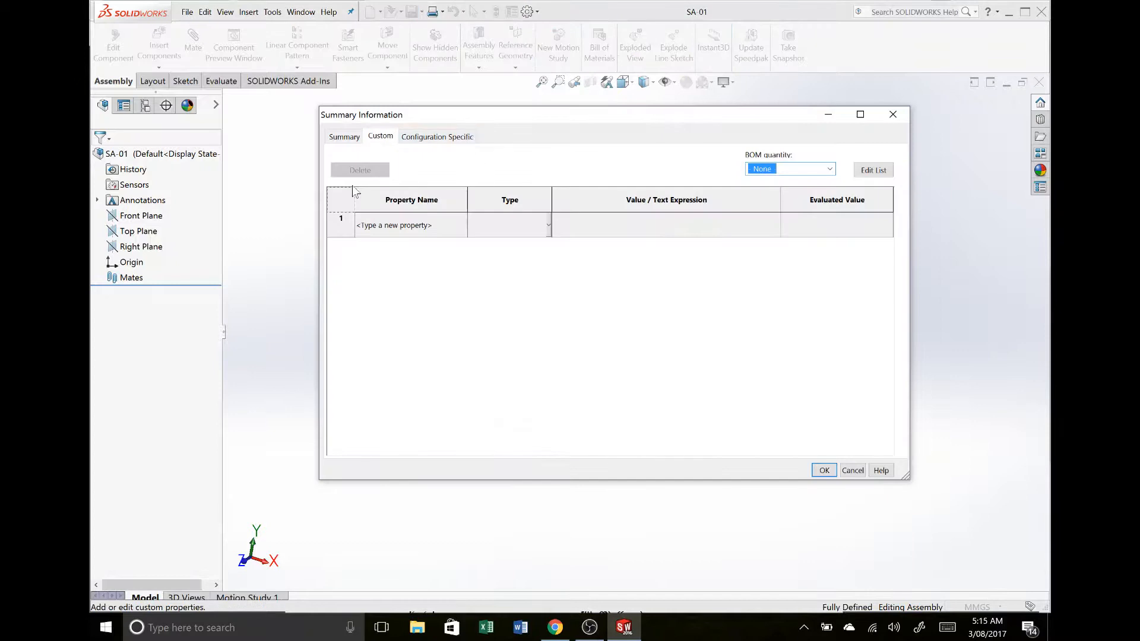
{"action": "left_click", "coordinate": [413, 229]}
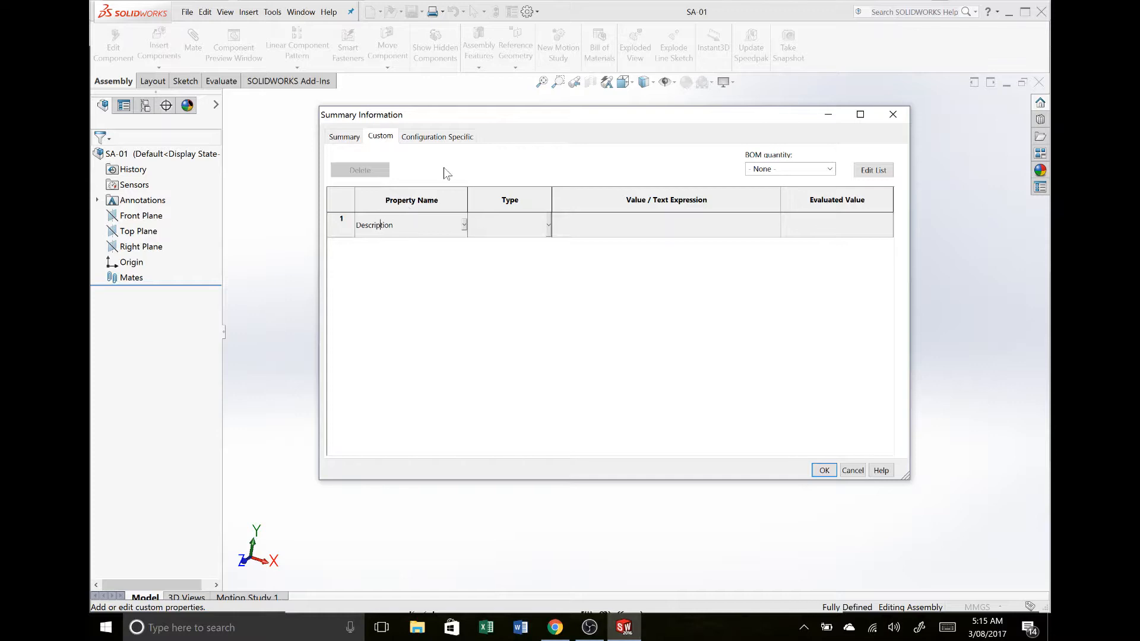
{"action": "left_click", "coordinate": [592, 231]}
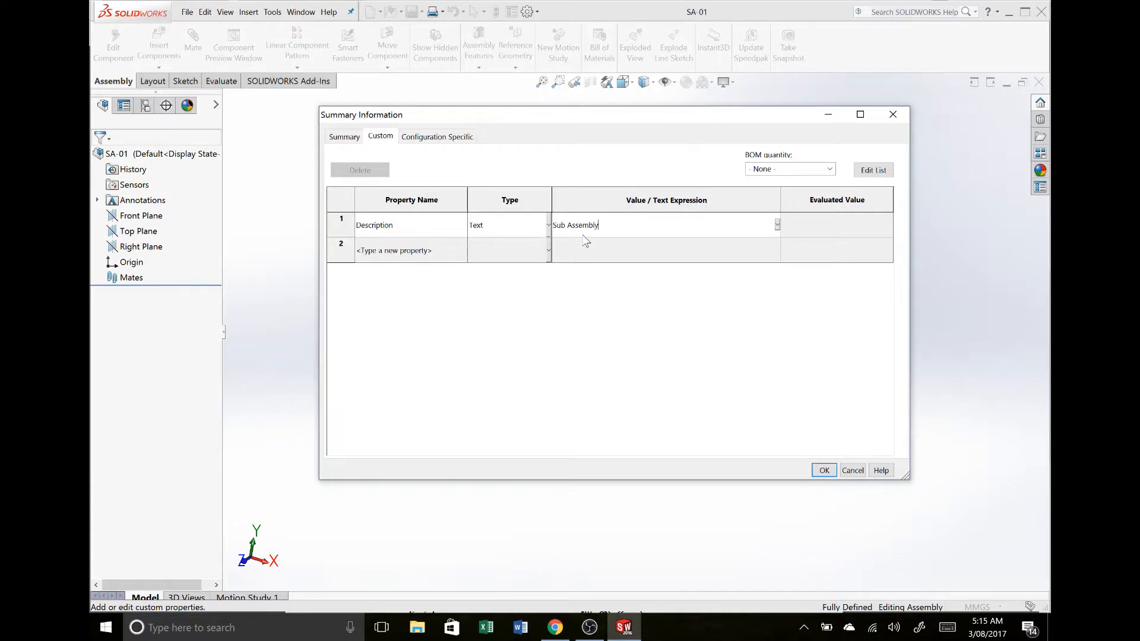
{"action": "key", "text": "Return"}
{"action": "left_click", "coordinate": [824, 470]}
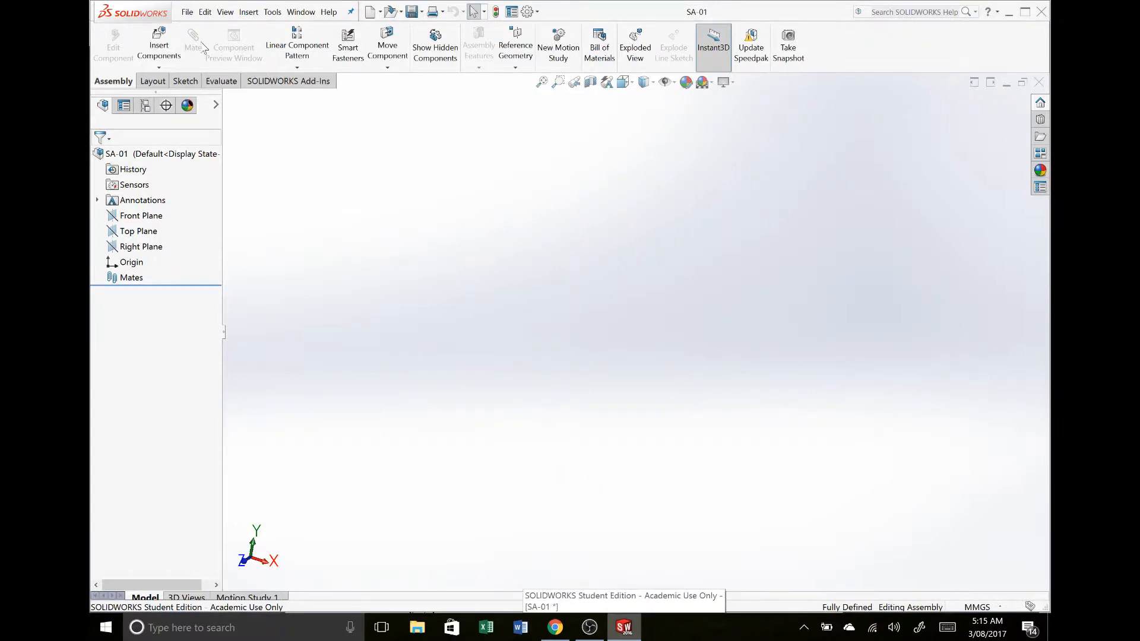
Insert the formed bracket part P04 from the Assignment ONE folder at the assembly origin
{"action": "left_click", "coordinate": [155, 43]}
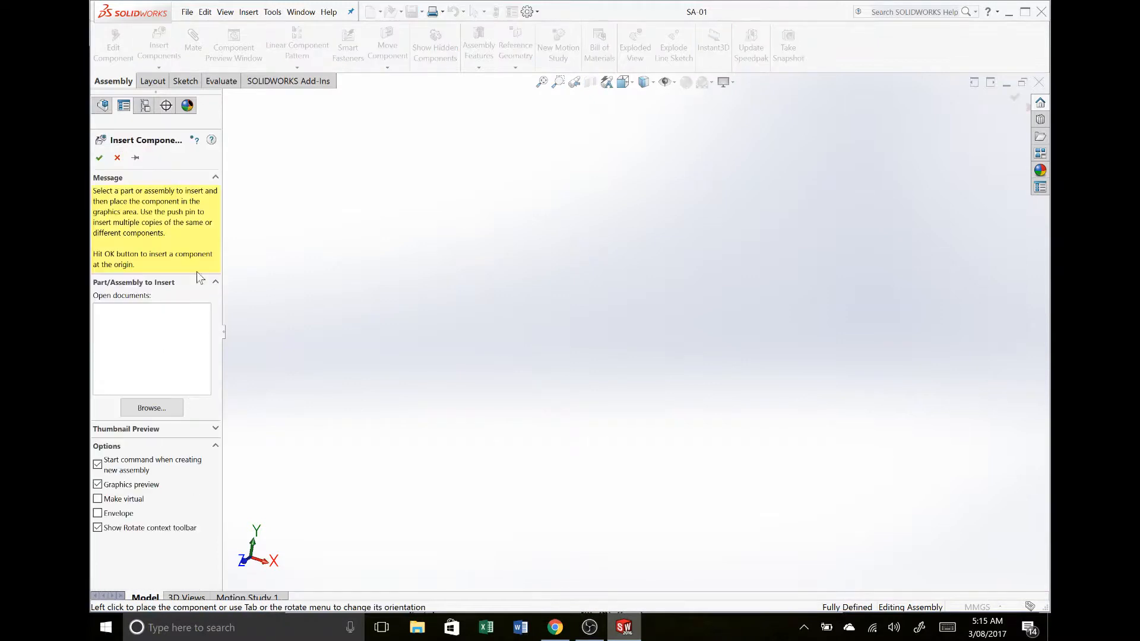
{"action": "left_click", "coordinate": [149, 410]}
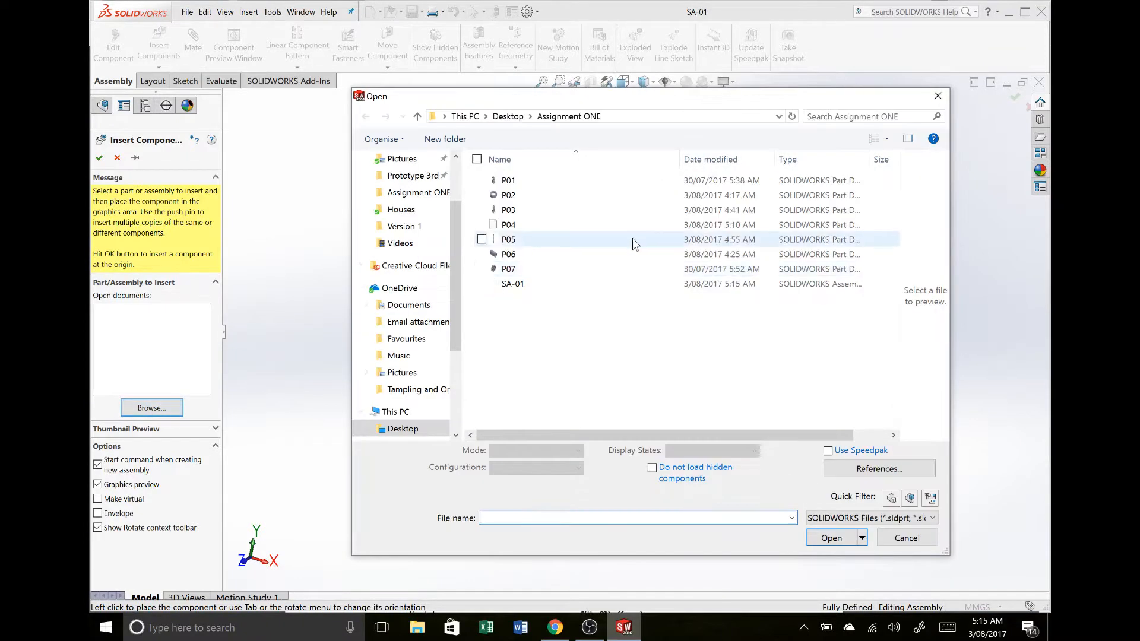
{"action": "left_click", "coordinate": [556, 229]}
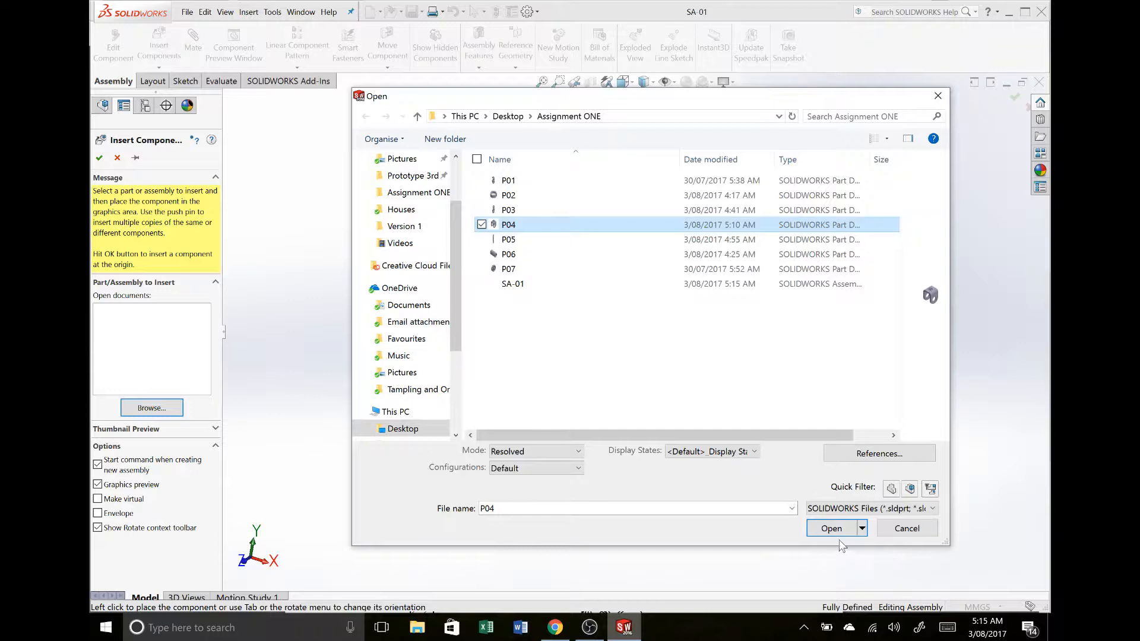
{"action": "left_click", "coordinate": [825, 529]}
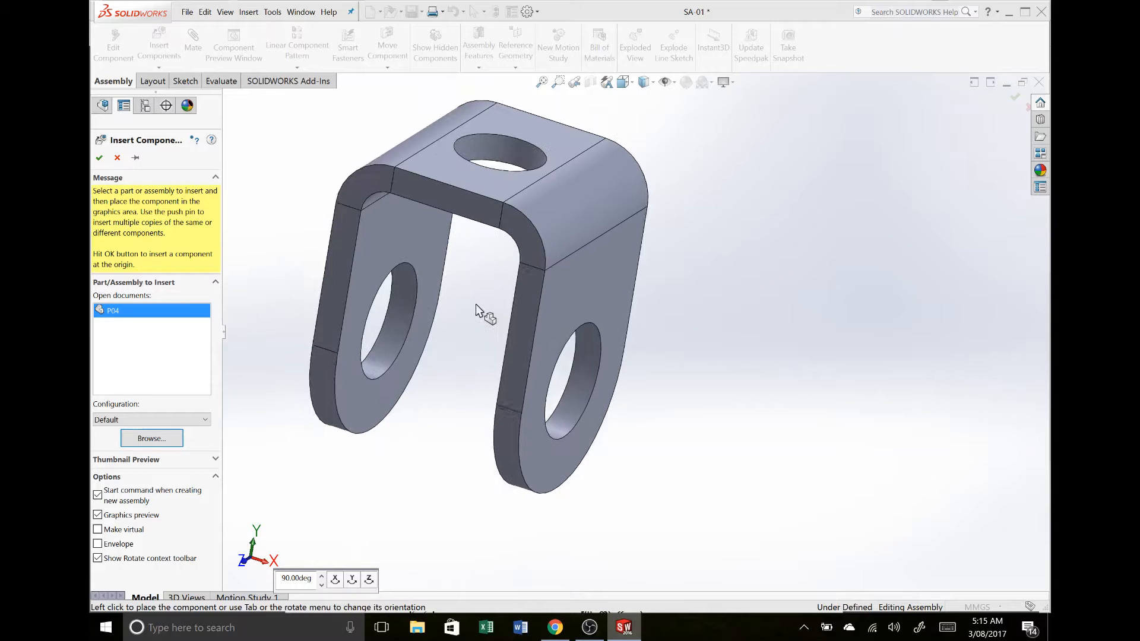
{"action": "left_click", "coordinate": [99, 158]}
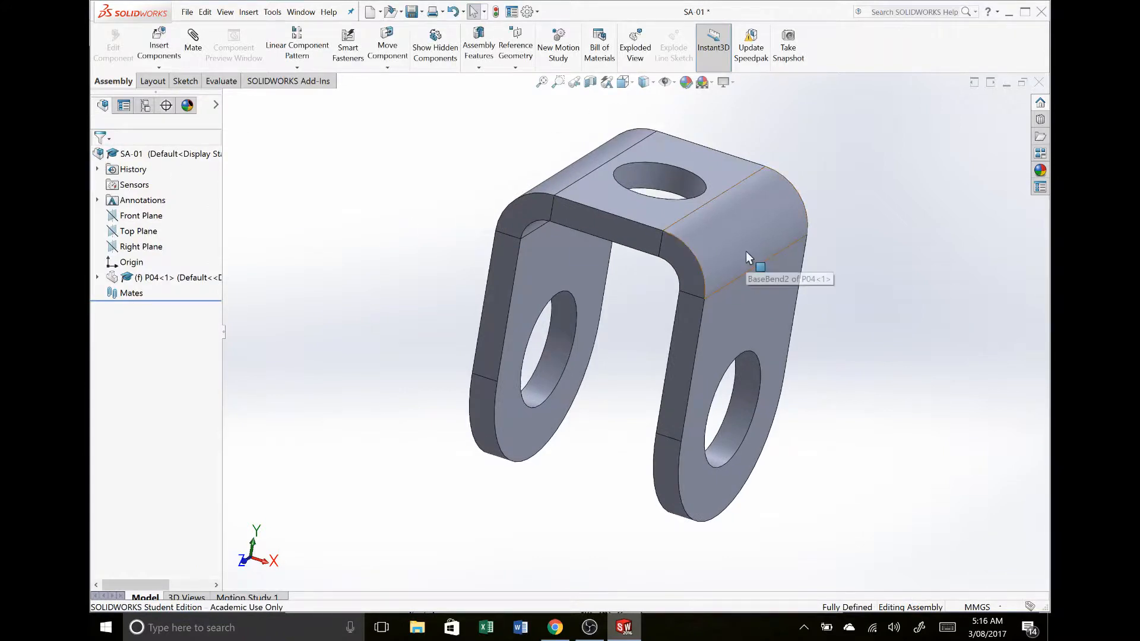
Highlight the assembly origin and try to move the fixed P04 bracket by its upper face
{"action": "left_click", "coordinate": [126, 261]}
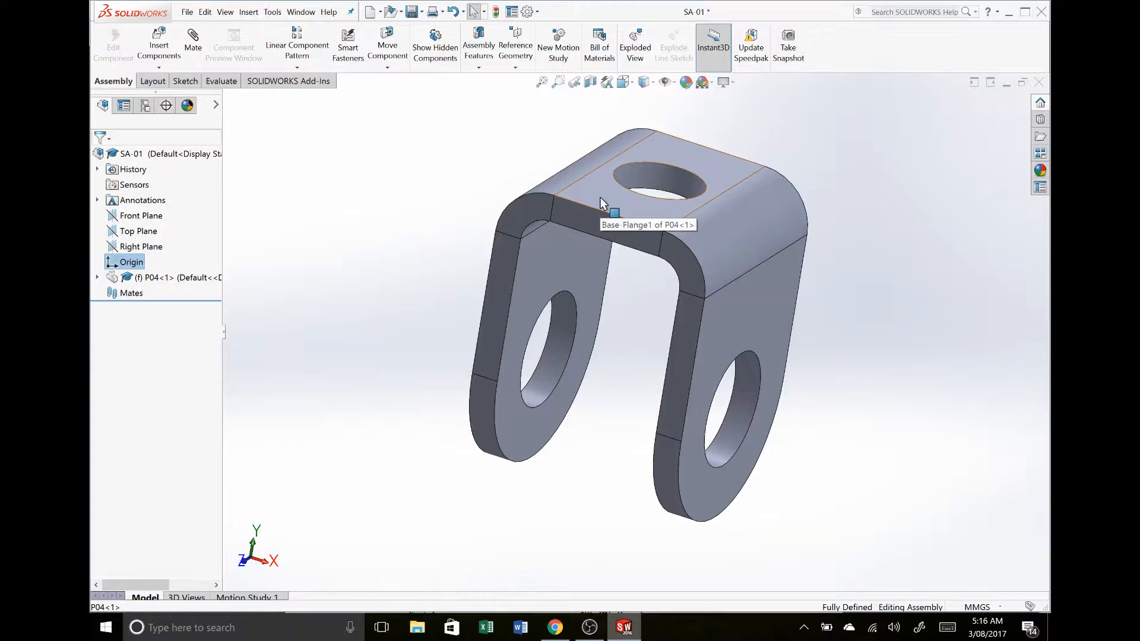
{"action": "left_click_drag", "start_coordinate": [600, 197], "coordinate": [773, 283]}
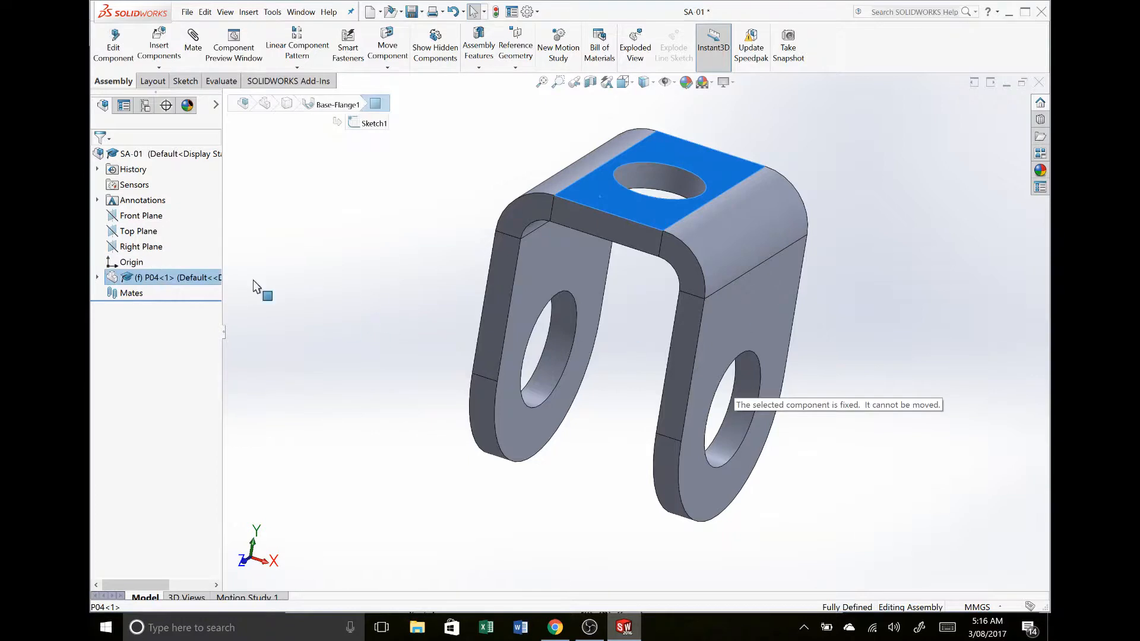
{"action": "left_click_drag", "start_coordinate": [253, 280], "coordinate": [343, 304]}
{"action": "left_click", "coordinate": [325, 300]}
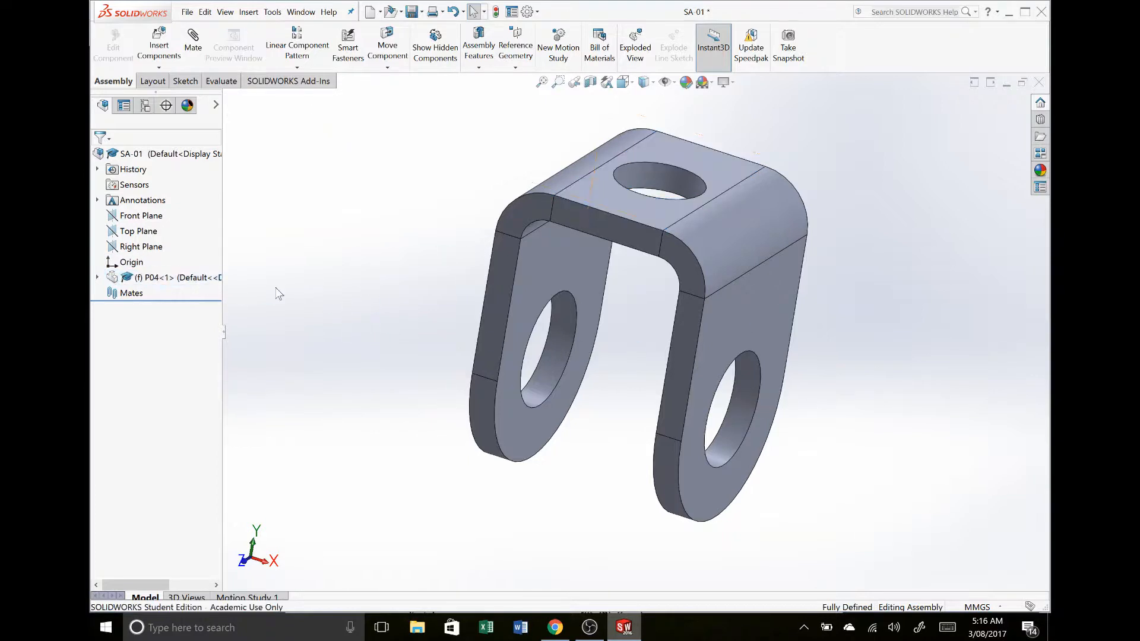
Float the P04 bracket and shift it slightly away from its original position
{"action": "right_click", "coordinate": [174, 277]}
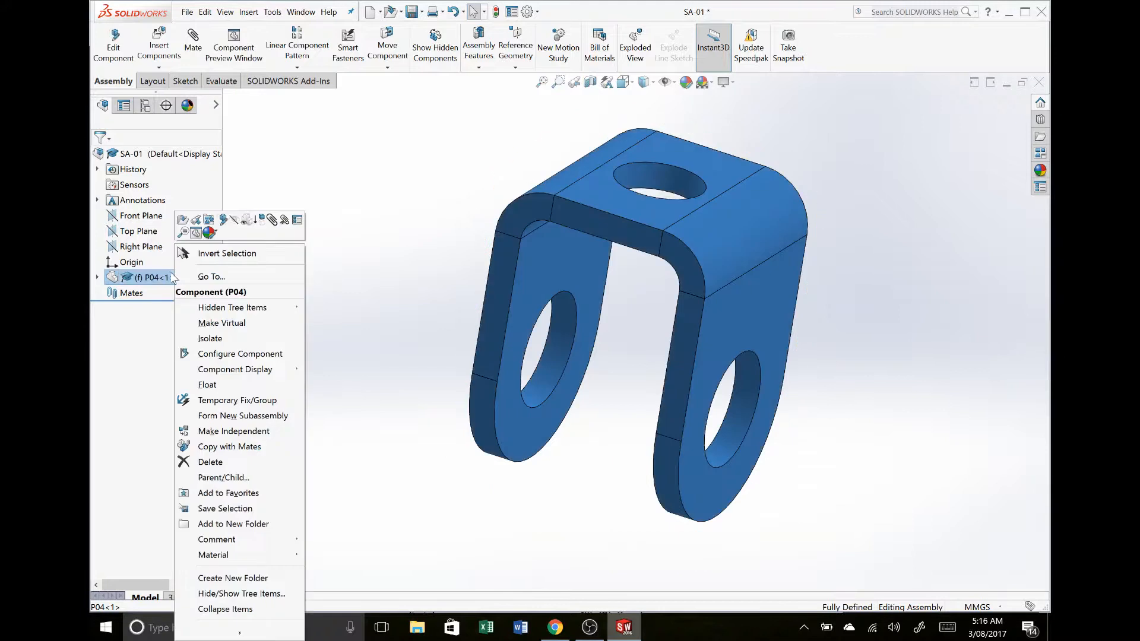
{"action": "left_click", "coordinate": [217, 386]}
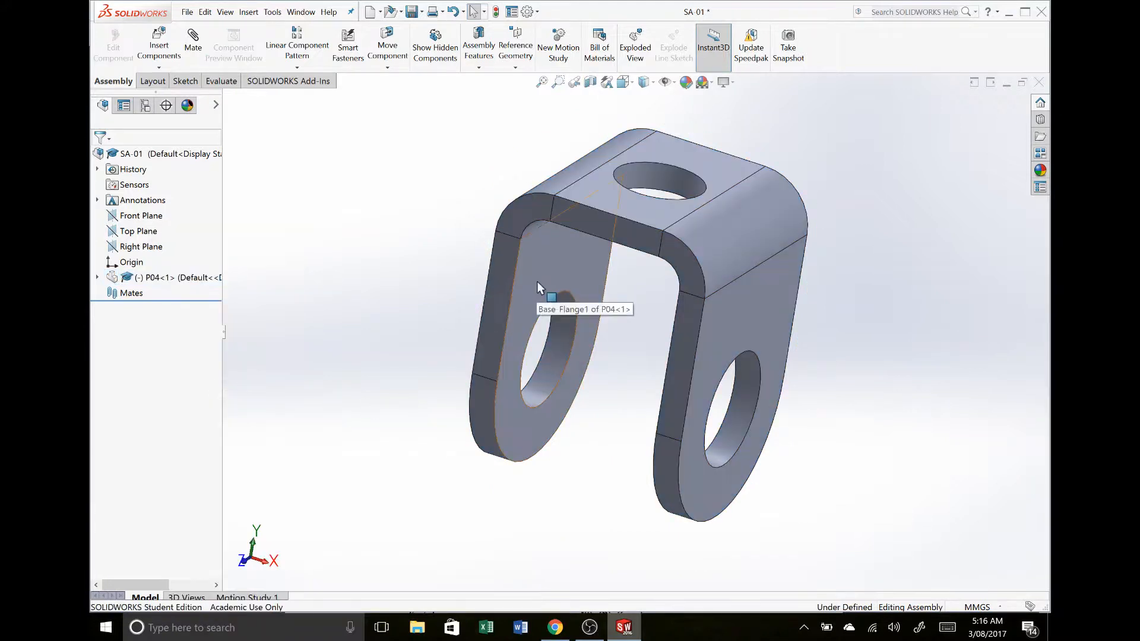
{"action": "left_click_drag", "start_coordinate": [539, 297], "coordinate": [579, 284]}
{"action": "left_click", "coordinate": [321, 284]}
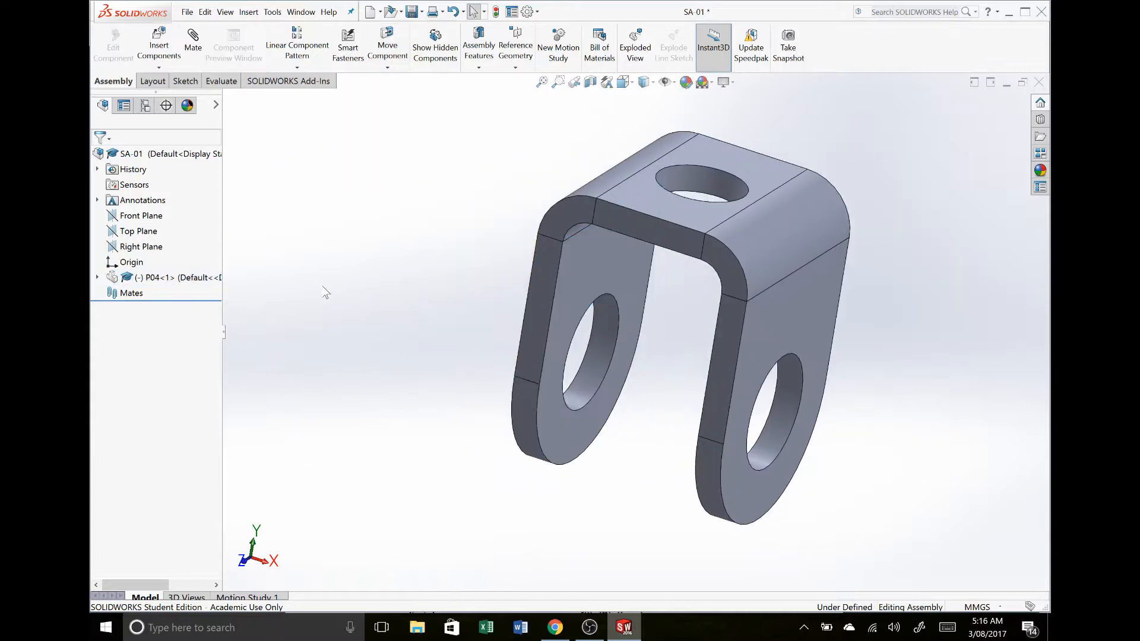
Undo the P04 bracket's move, its float setting and its insertion into the assembly
{"action": "key", "text": "ctrl+z"}
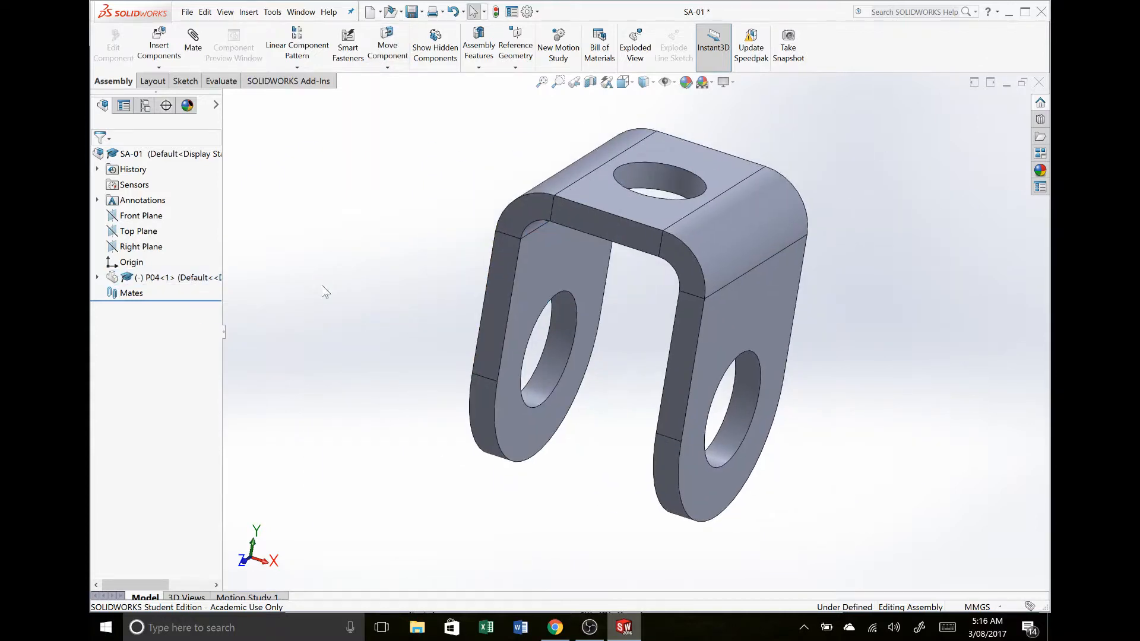
{"action": "key", "text": "ctrl+z"}
{"action": "key", "text": "ctrl+z"}
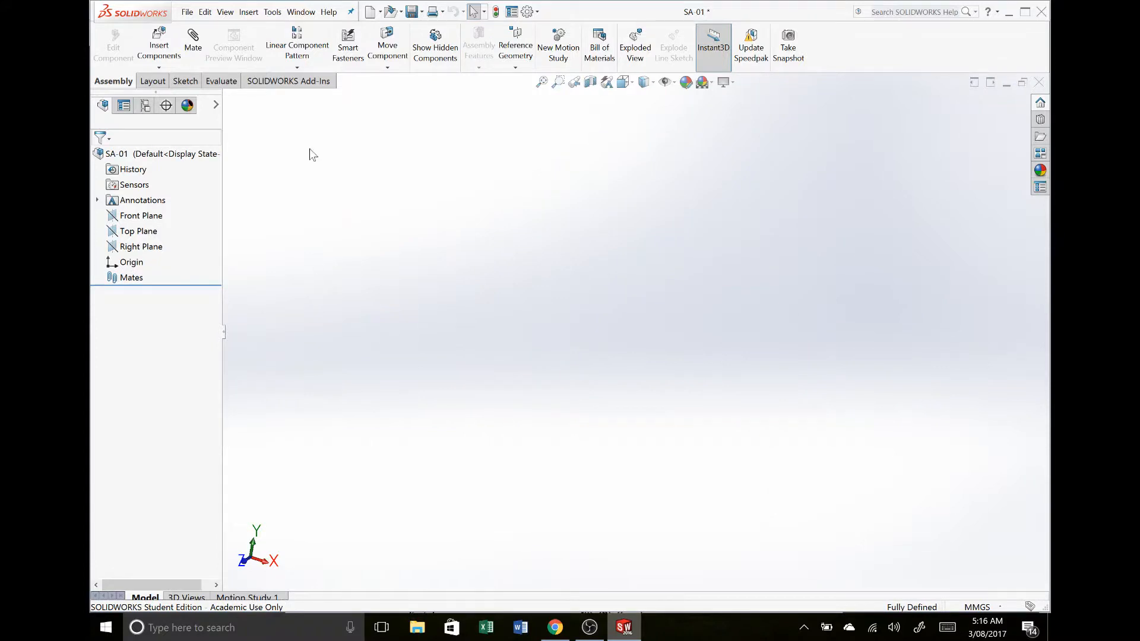
Insert the formed bracket part P04 from the Assignment ONE folder at the assembly origin
{"action": "left_click", "coordinate": [206, 13]}
{"action": "left_click", "coordinate": [169, 37]}
{"action": "left_click", "coordinate": [161, 40]}
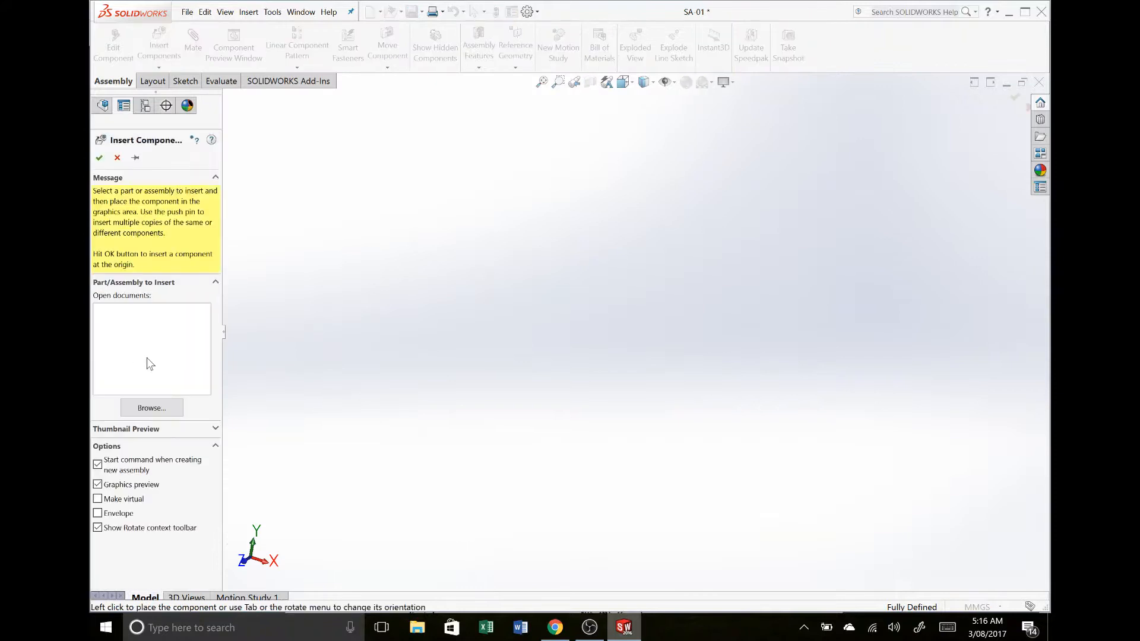
{"action": "left_click", "coordinate": [153, 406]}
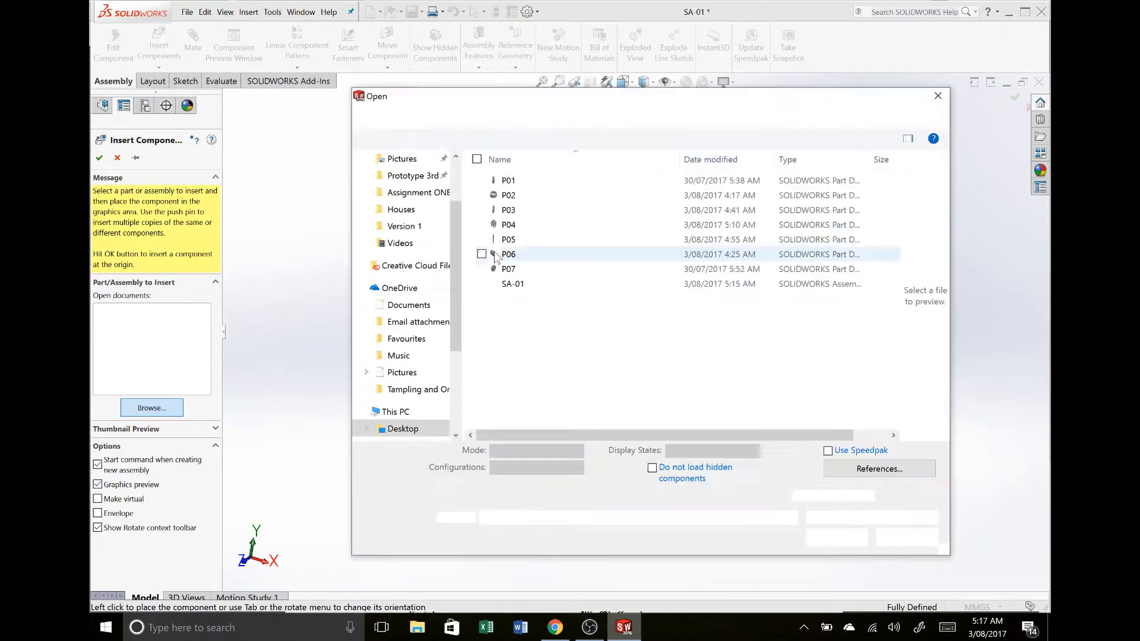
{"action": "left_click", "coordinate": [518, 225]}
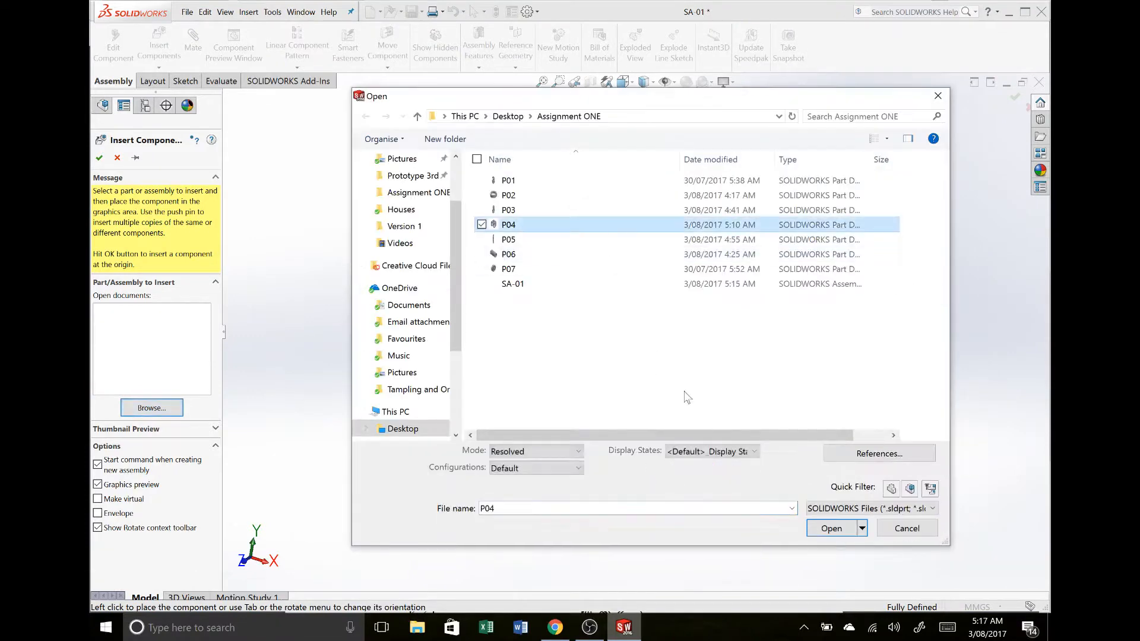
{"action": "left_click", "coordinate": [831, 530]}
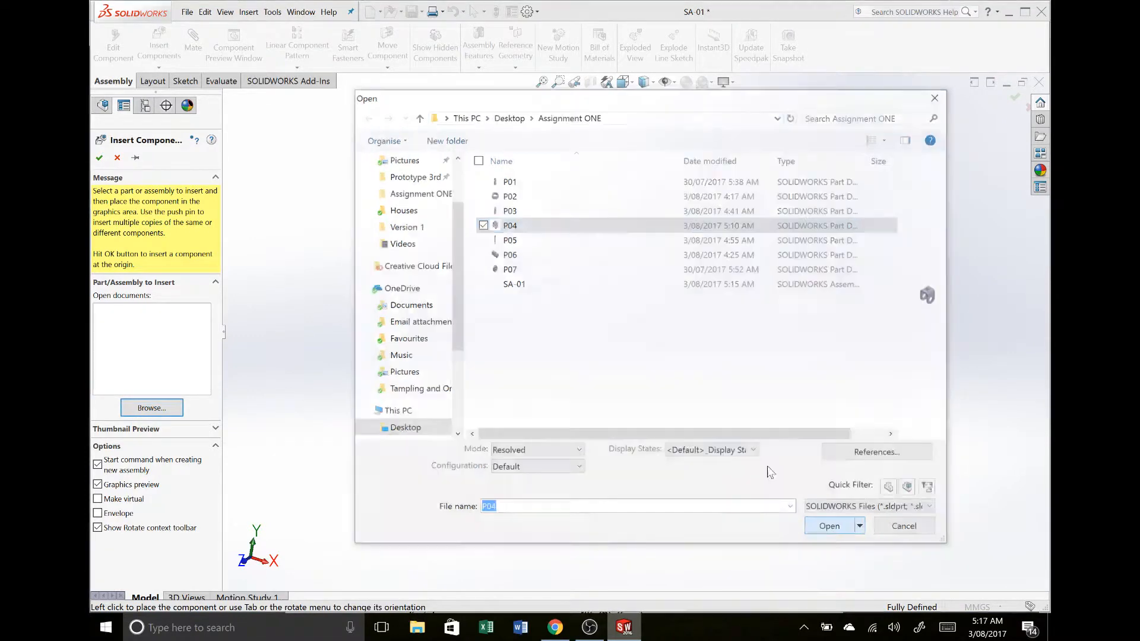
{"action": "left_click", "coordinate": [100, 157]}
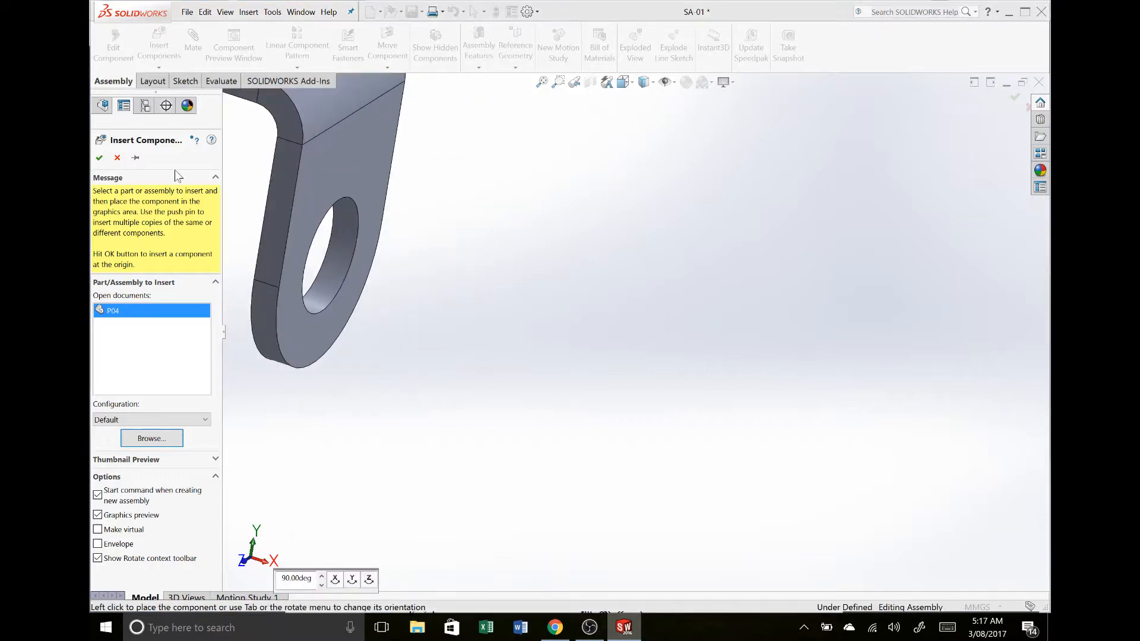
{"action": "left_click", "coordinate": [99, 159]}
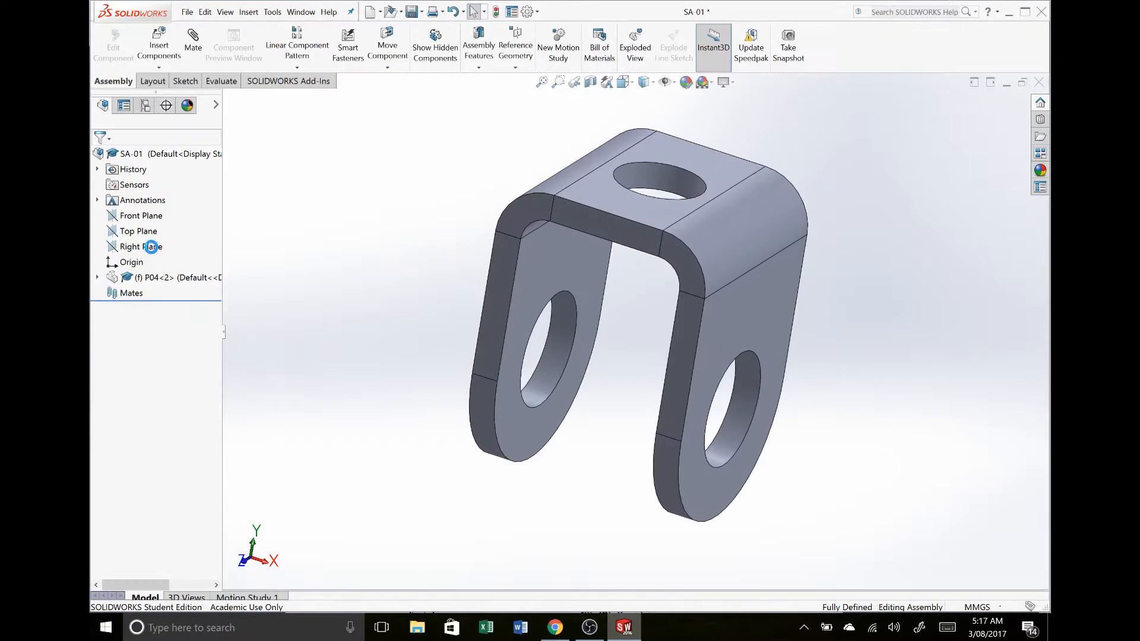
Insert parts P01 and P02 together, placing the pivot pin beside the bracket and the washer between the bracket's legs
{"action": "left_click", "coordinate": [163, 47]}
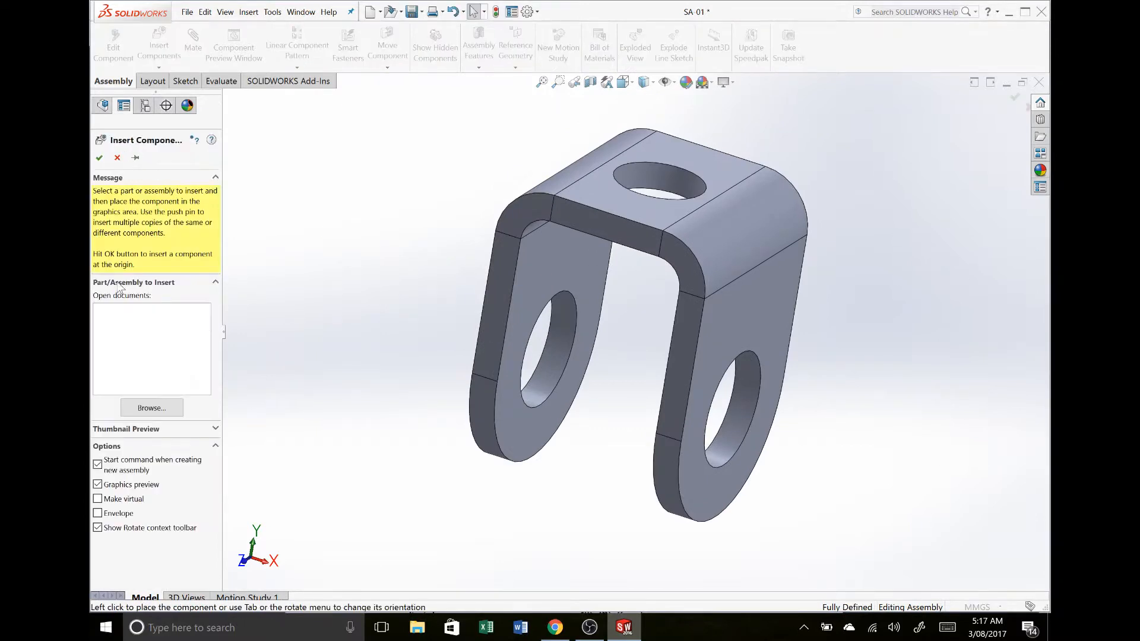
{"action": "left_click", "coordinate": [163, 411]}
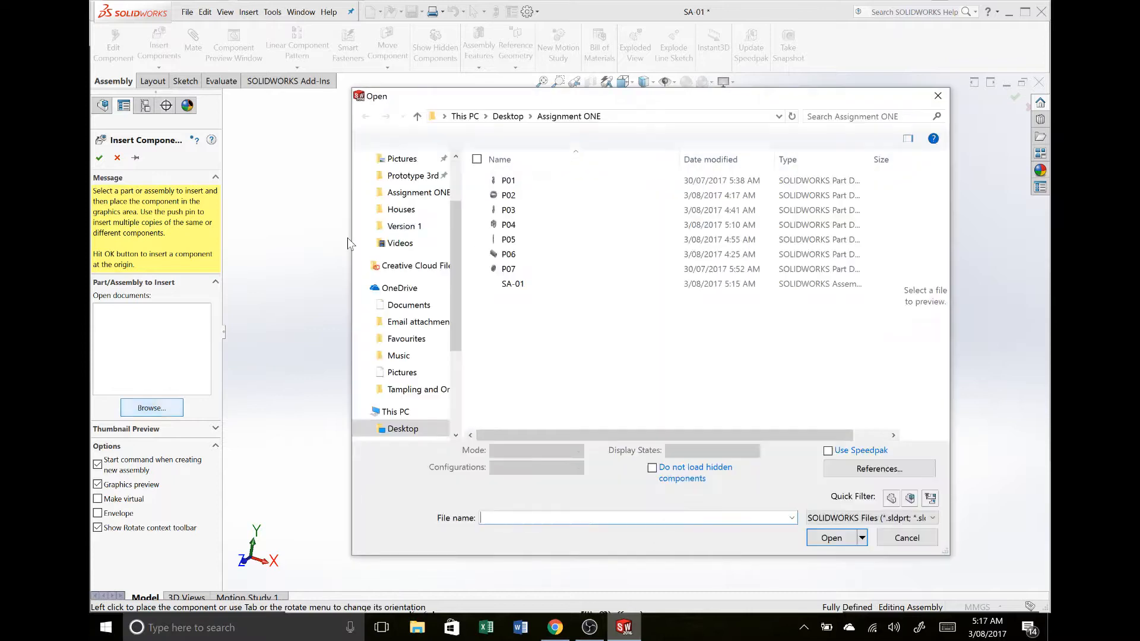
{"action": "left_click", "coordinate": [516, 189]}
{"action": "left_click", "coordinate": [510, 196], "text": "shift"}
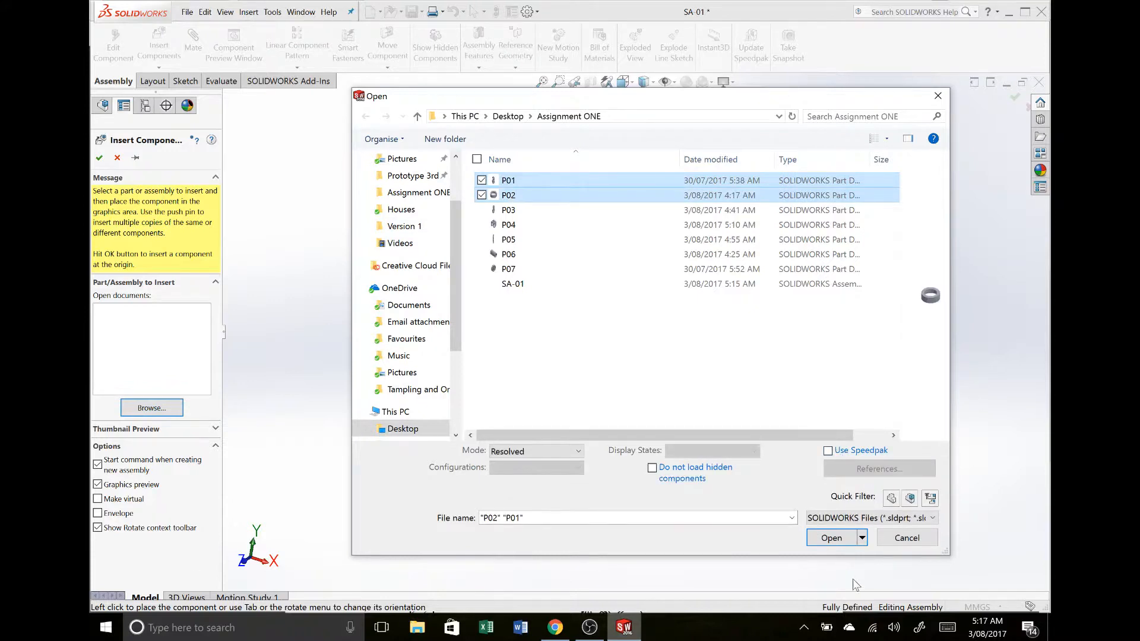
{"action": "left_click", "coordinate": [840, 540]}
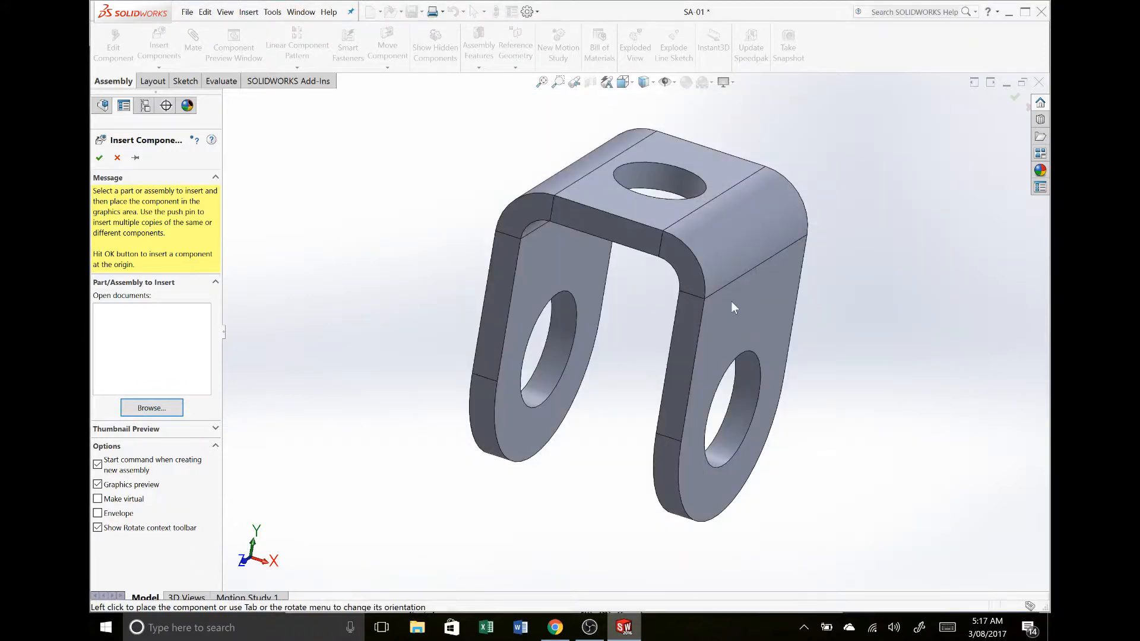
{"action": "left_click", "coordinate": [731, 302]}
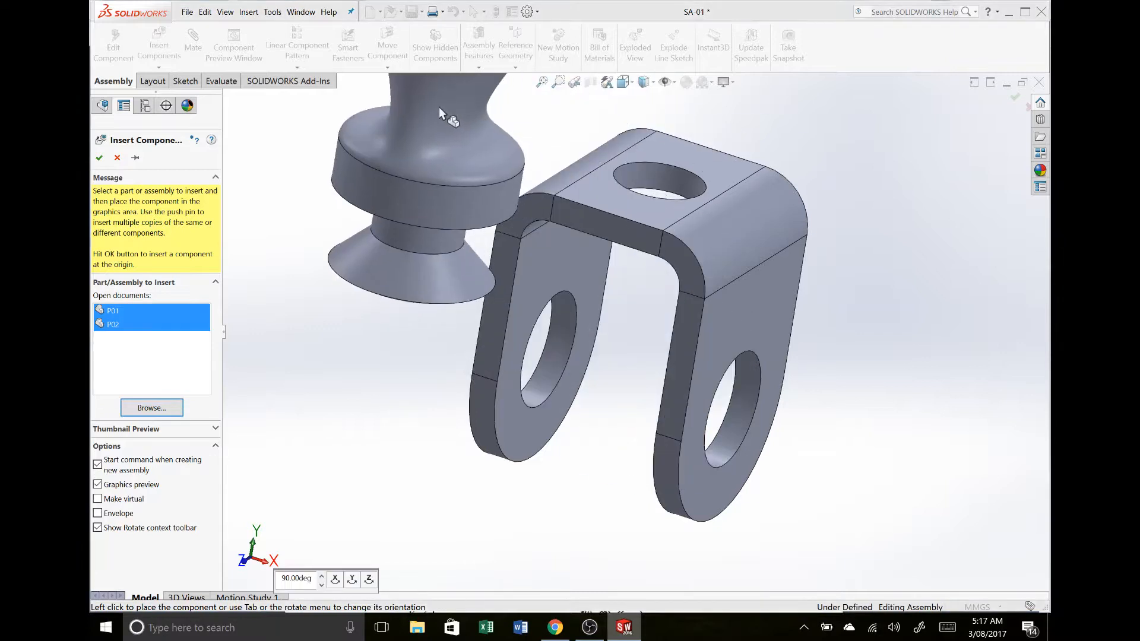
{"action": "left_click", "coordinate": [439, 106]}
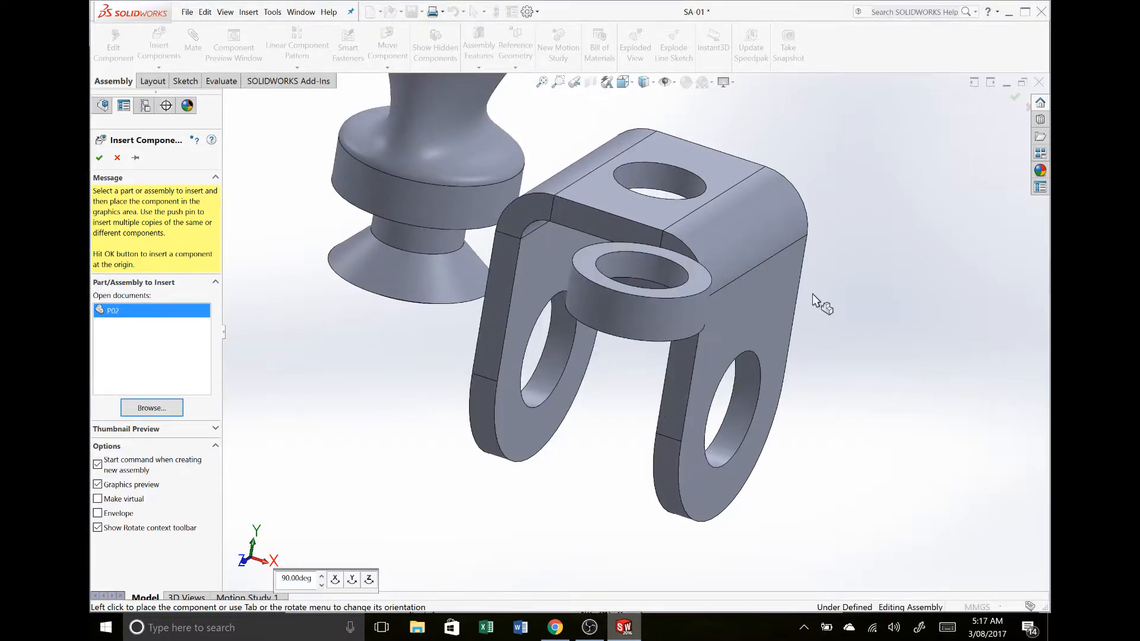
{"action": "left_click", "coordinate": [768, 290]}
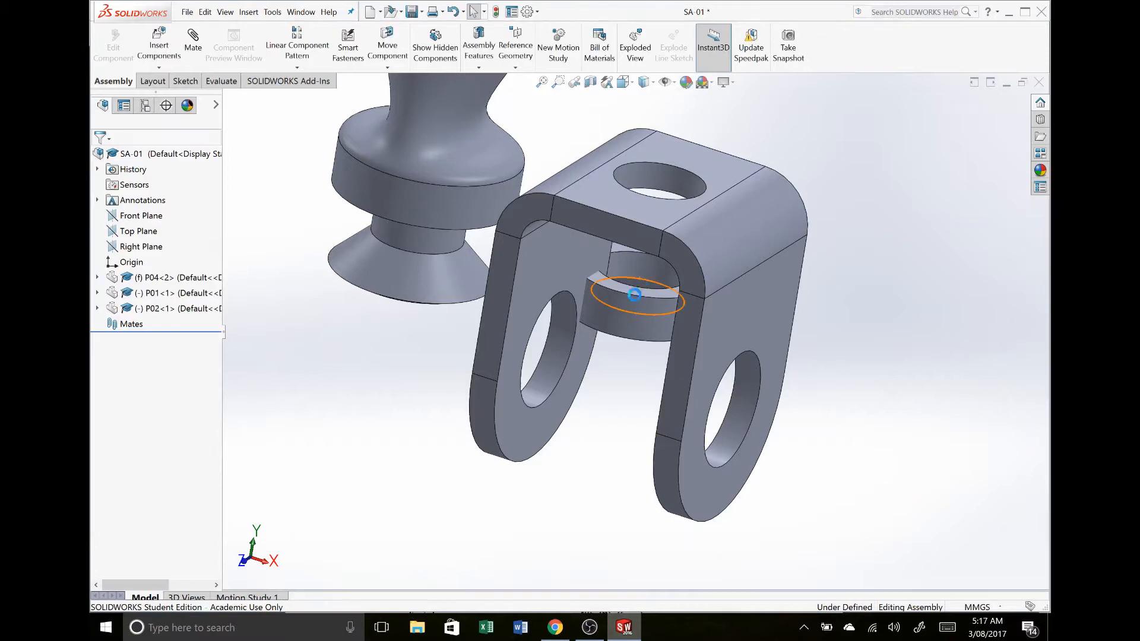
Examine the P01 pivot pin and P02 washer in the summary drawing in Chrome and compare them with the inserted parts in SOLIDWORKS
{"action": "key", "text": "alt+Tab"}
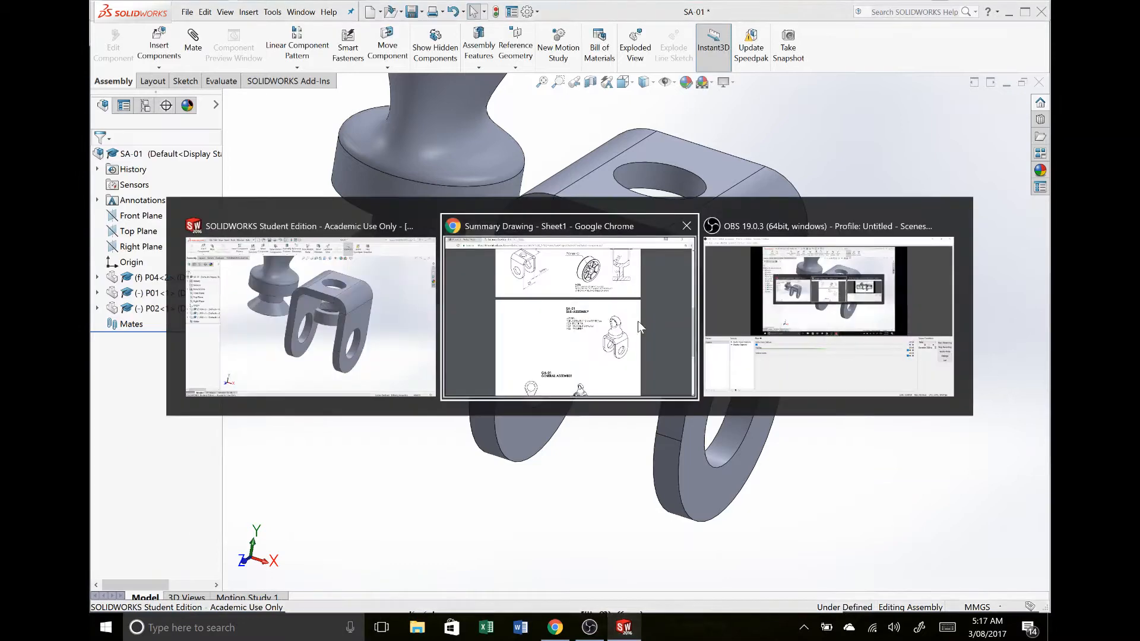
{"action": "scroll", "coordinate": [623, 321], "scroll_direction": "up", "scroll_amount": 6}
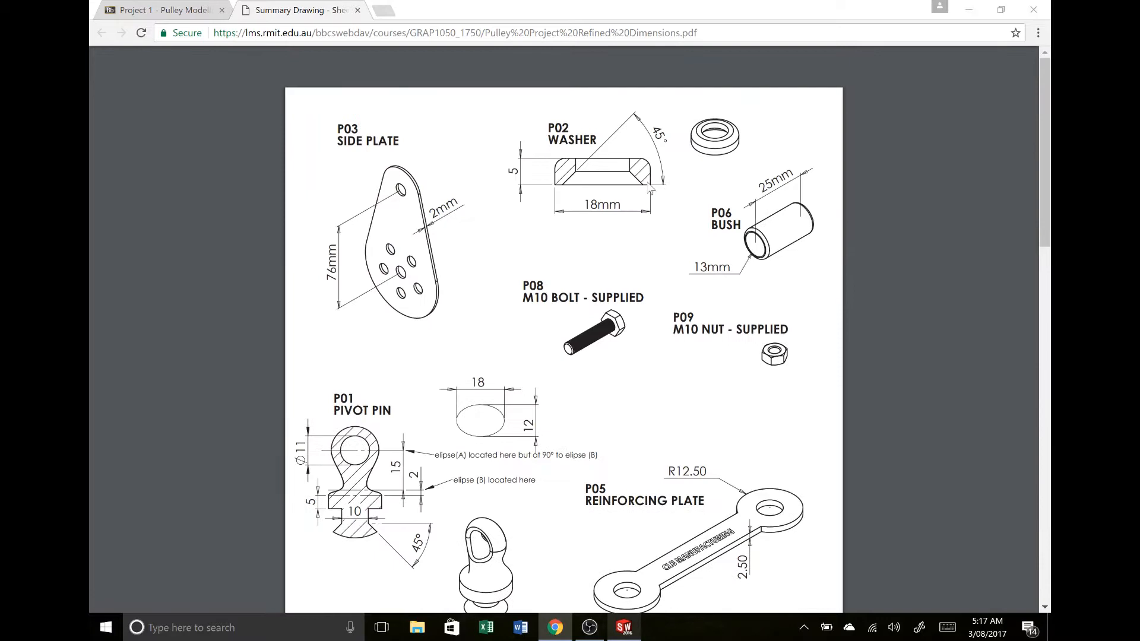
{"action": "key", "text": "alt+Tab"}
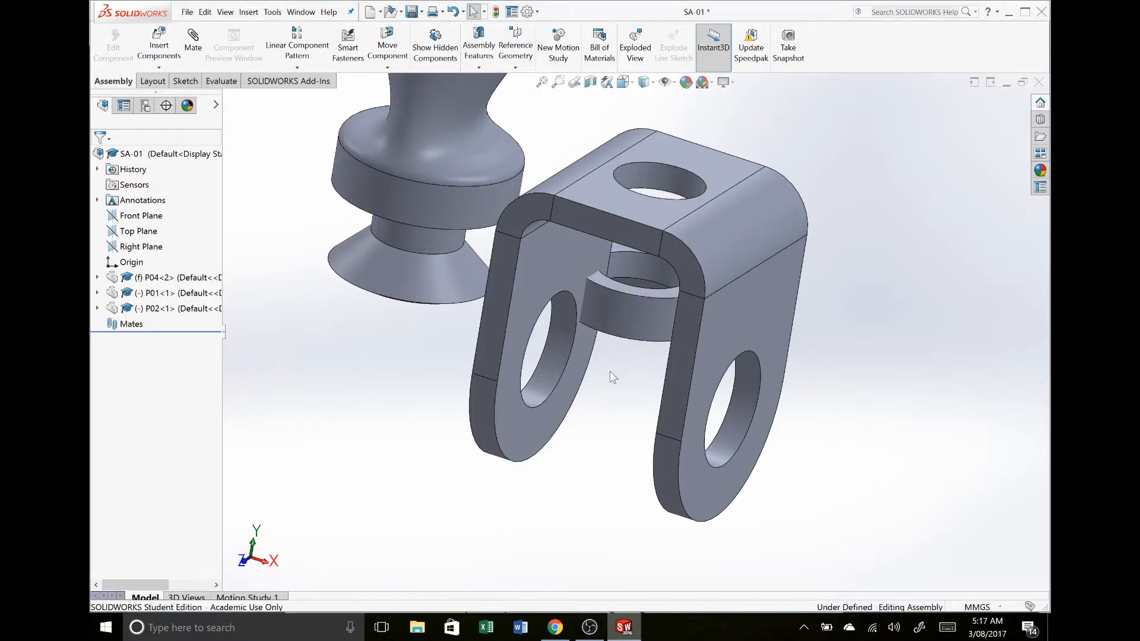
{"action": "middle_click_drag", "start_coordinate": [611, 375], "coordinate": [653, 364]}
{"action": "scroll", "coordinate": [637, 395], "scroll_direction": "up", "scroll_amount": 3}
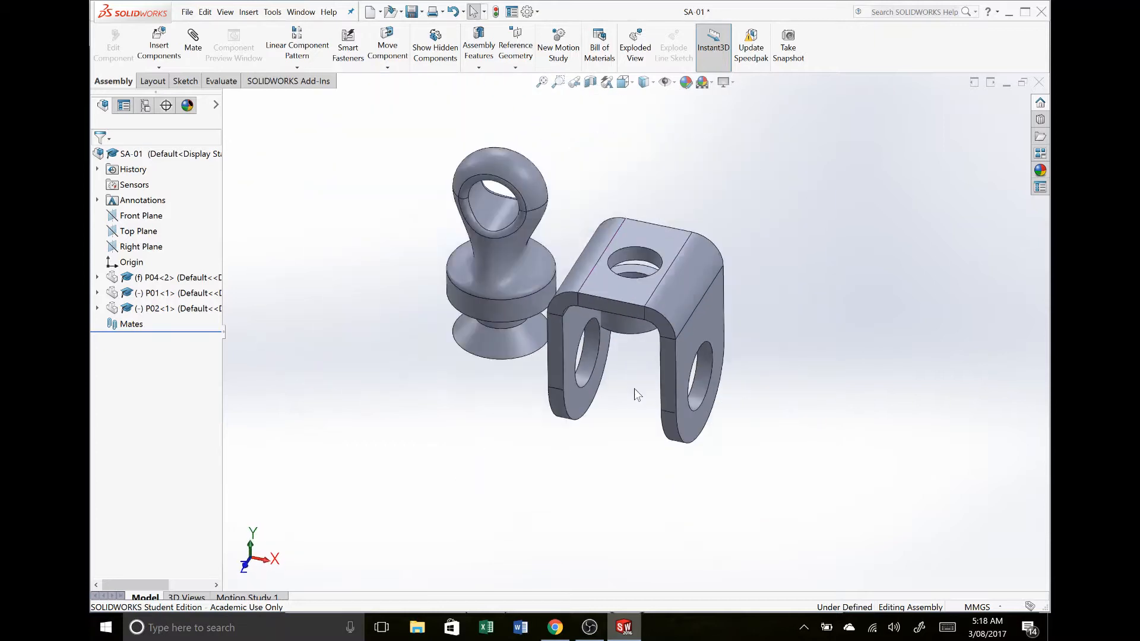
{"action": "scroll", "coordinate": [637, 395], "scroll_direction": "up", "scroll_amount": 1}
{"action": "middle_click_drag", "start_coordinate": [738, 275], "coordinate": [686, 339]}
{"action": "key", "text": "alt+Tab"}
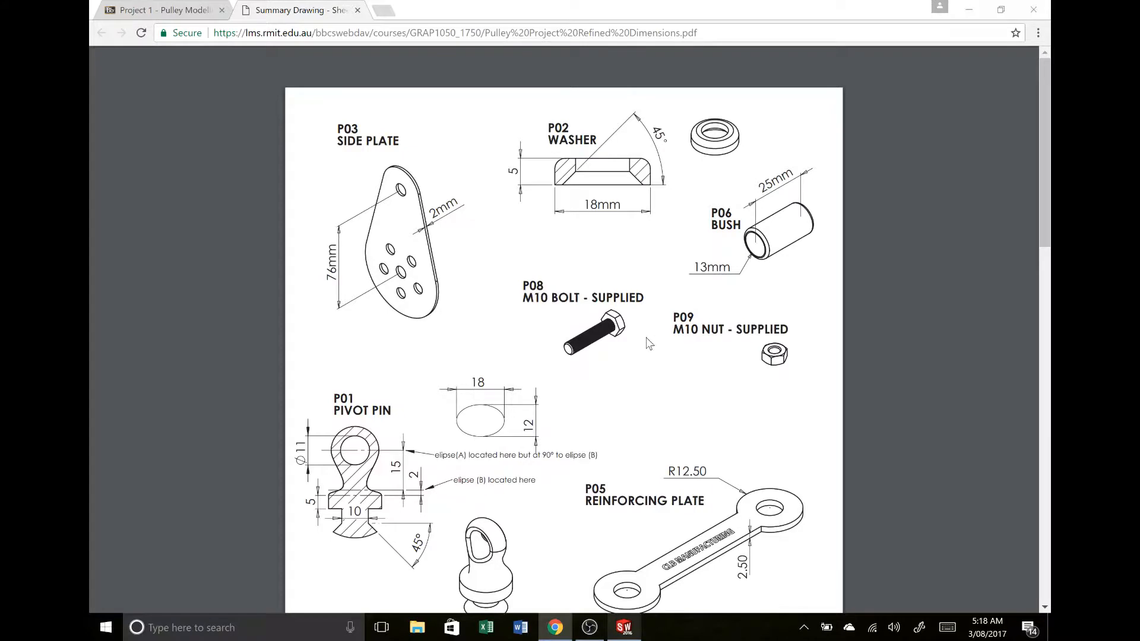
{"action": "key", "text": "alt+Tab"}
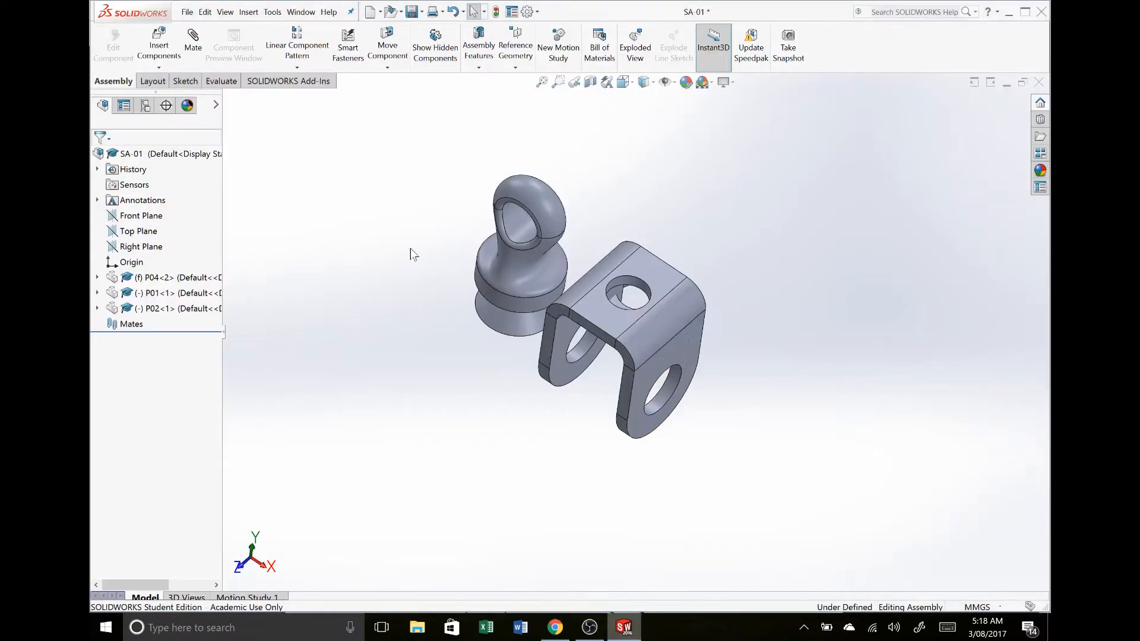
{"action": "mouse_move", "coordinate": [466, 285]}
{"action": "middle_mouse_down"}
{"action": "mouse_move", "coordinate": [496, 148]}
{"action": "mouse_move", "coordinate": [465, 178]}
{"action": "middle_mouse_up"}
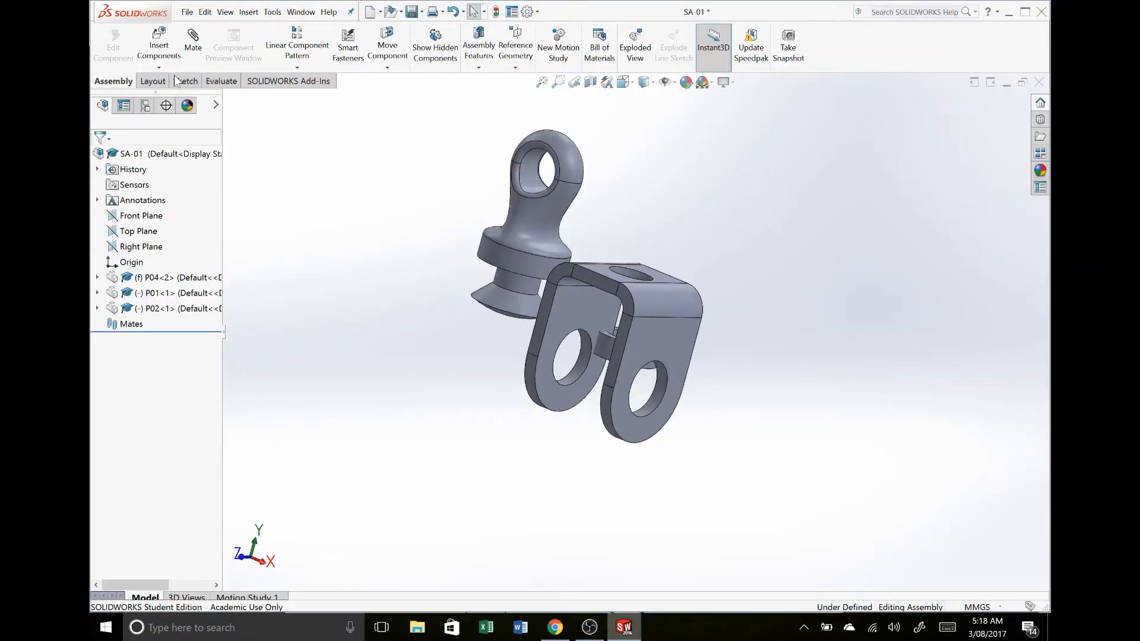
Move the P02 washer out from under the bracket and the P01 pivot pin over the bracket's top hole
{"action": "left_click", "coordinate": [611, 351]}
{"action": "left_click_drag", "start_coordinate": [606, 349], "coordinate": [662, 323]}
{"action": "left_click_drag", "start_coordinate": [579, 232], "coordinate": [680, 266]}
{"action": "middle_click_drag", "start_coordinate": [679, 266], "coordinate": [695, 306]}
{"action": "left_click", "coordinate": [757, 288]}
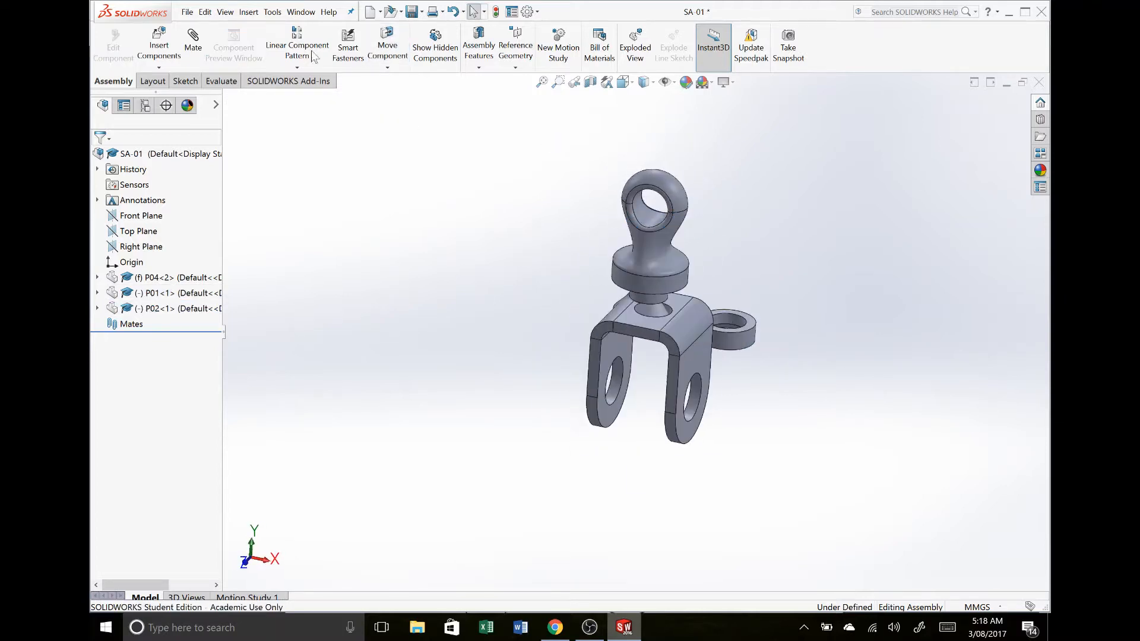
Mate the pivot pin's cylindrical neck concentric with the bracket's 10 mm top hole, with rotation locked
{"action": "left_click", "coordinate": [200, 51]}
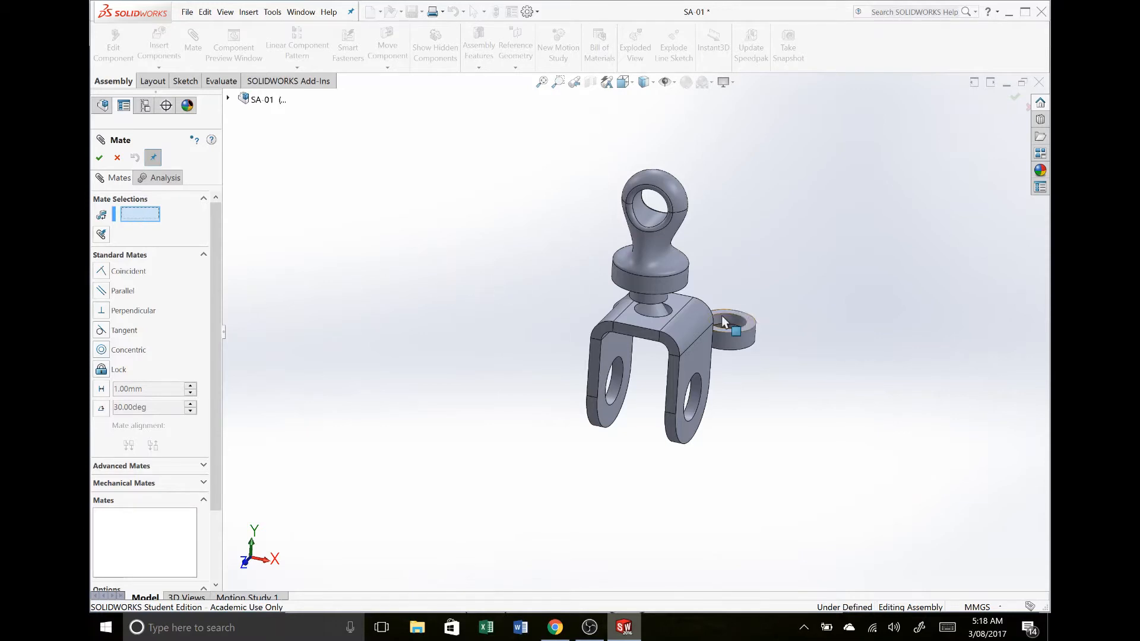
{"action": "scroll", "coordinate": [659, 311], "scroll_direction": "down", "scroll_amount": 3}
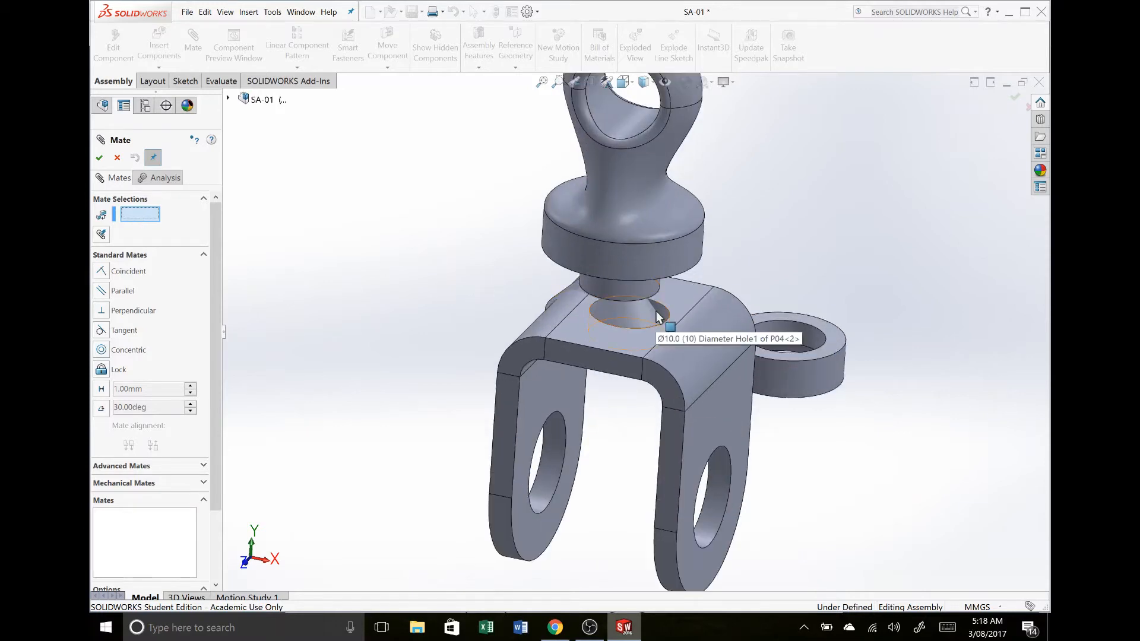
{"action": "left_click", "coordinate": [658, 313]}
{"action": "middle_click_drag", "start_coordinate": [663, 317], "coordinate": [652, 273]}
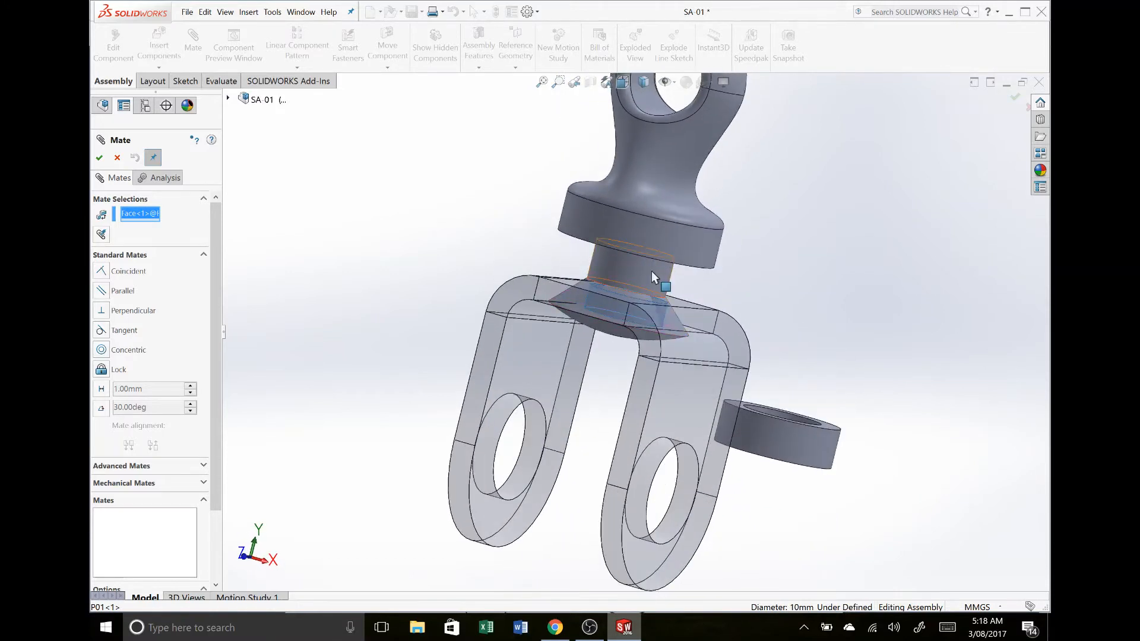
{"action": "left_click", "coordinate": [651, 272]}
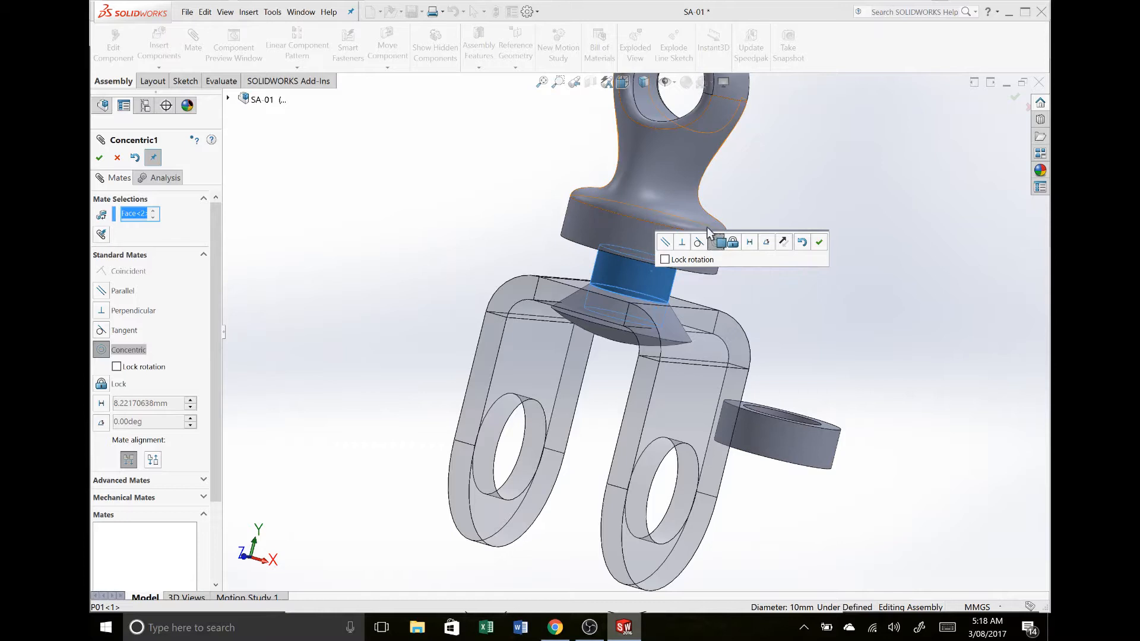
{"action": "left_click", "coordinate": [665, 260]}
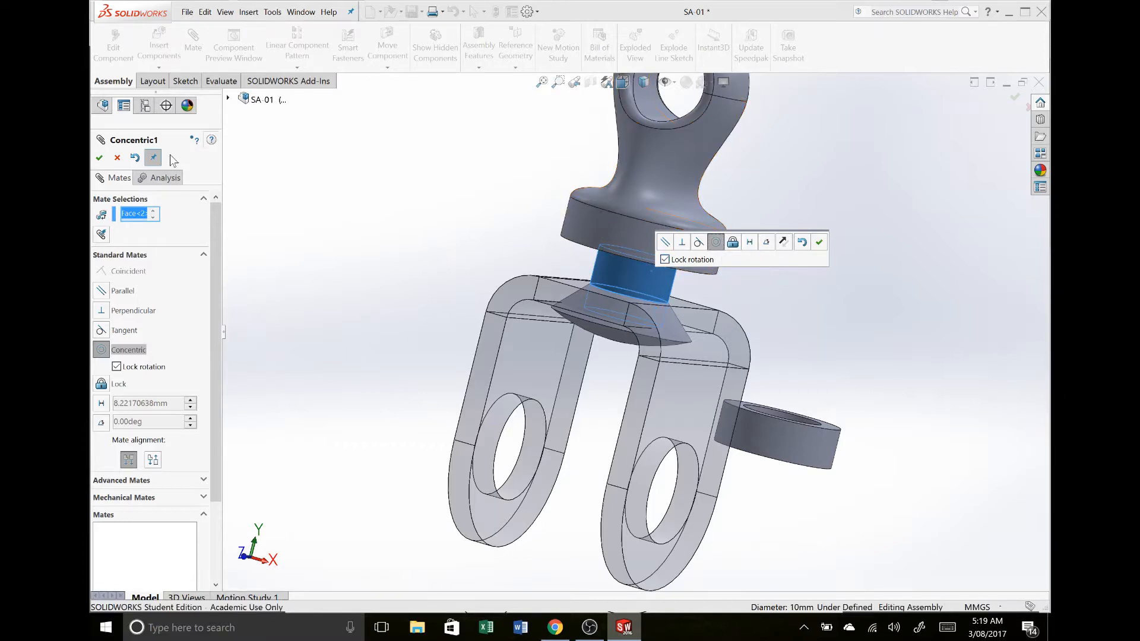
{"action": "left_click", "coordinate": [98, 158]}
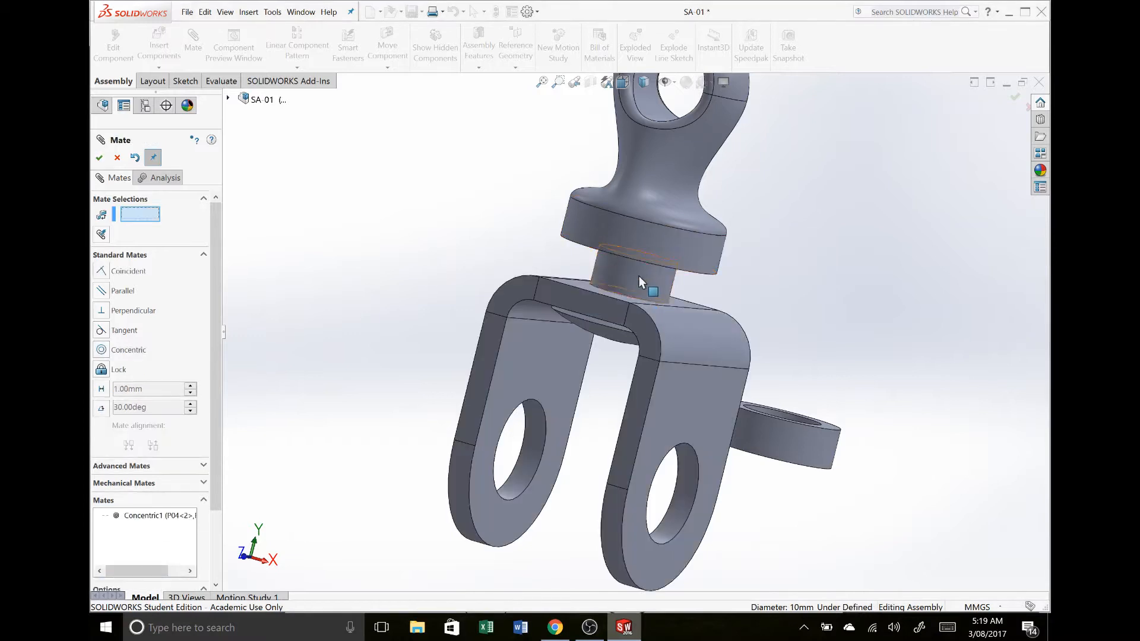
Mate the underside of the pivot pin's collar coincident with the bracket's upper face
{"action": "middle_click_drag", "start_coordinate": [639, 276], "coordinate": [638, 221]}
{"action": "scroll", "coordinate": [628, 314], "scroll_direction": "up", "scroll_amount": 1}
{"action": "left_click", "coordinate": [628, 312]}
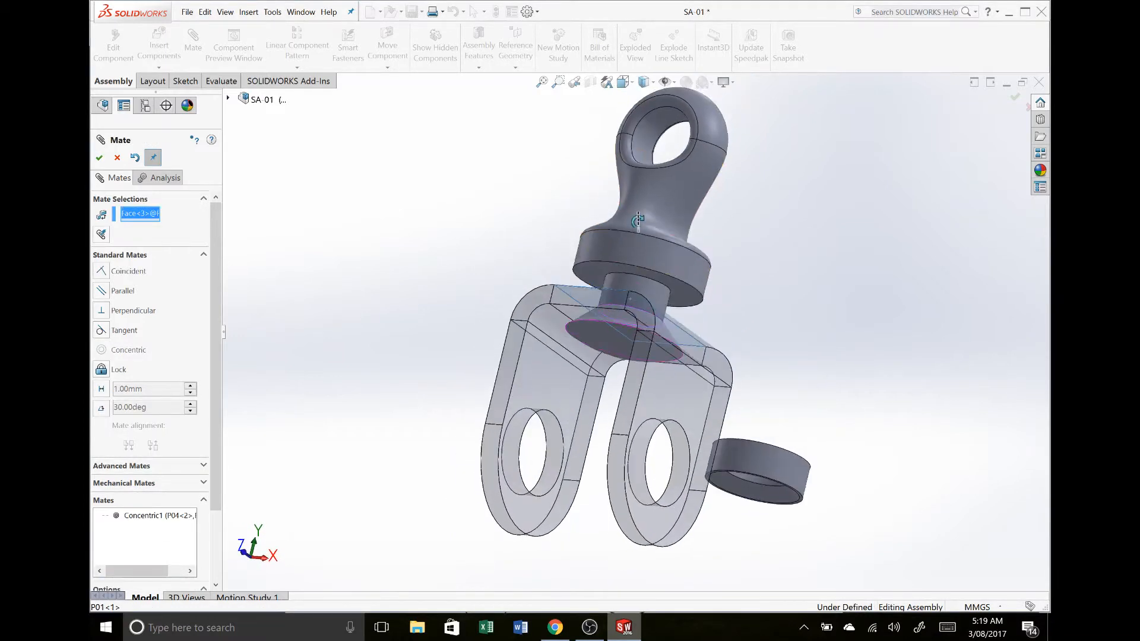
{"action": "left_click", "coordinate": [686, 294]}
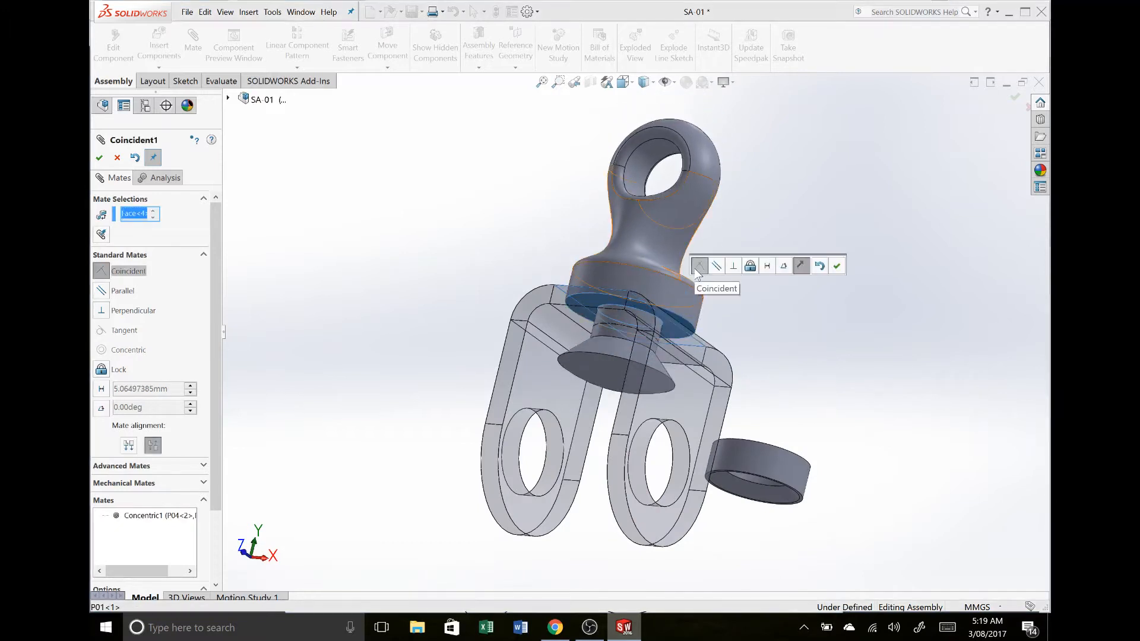
{"action": "left_click", "coordinate": [836, 266]}
Mate the washer's bore concentric with the pivot pin's cylindrical neck, leaving rotation unlocked
{"action": "middle_click_drag", "start_coordinate": [654, 288], "coordinate": [756, 421]}
{"action": "left_click", "coordinate": [659, 361]}
{"action": "left_click", "coordinate": [756, 418]}
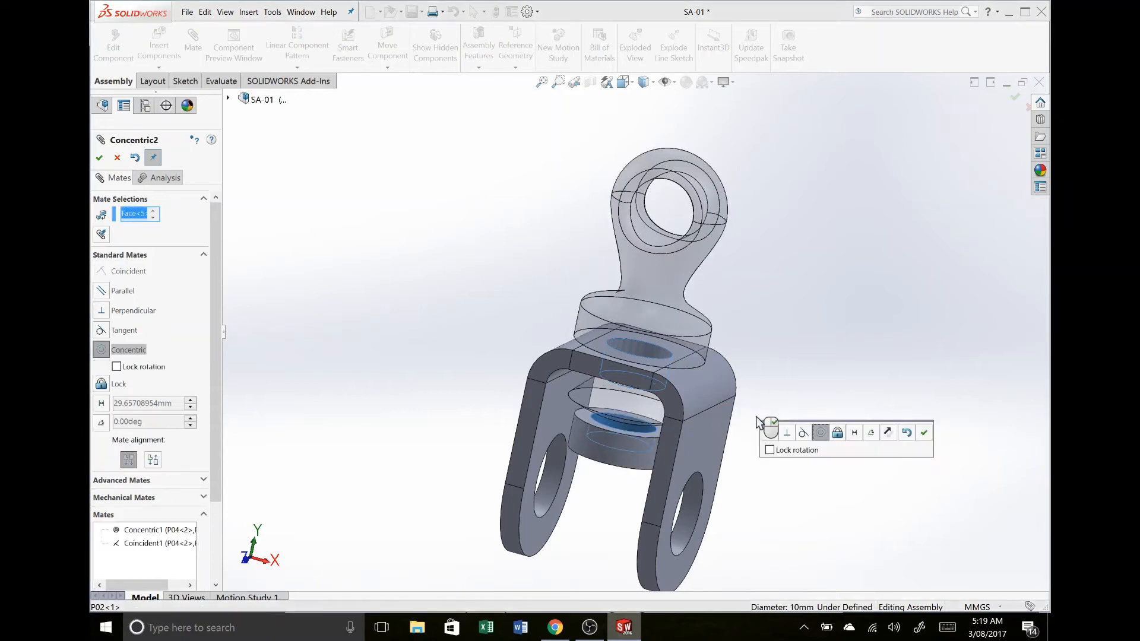
{"action": "right_click", "coordinate": [757, 418]}
Mate the washer's flat upper face coincident with the underside of the bracket's top plate
{"action": "scroll", "coordinate": [657, 421], "scroll_direction": "down", "scroll_amount": 8}
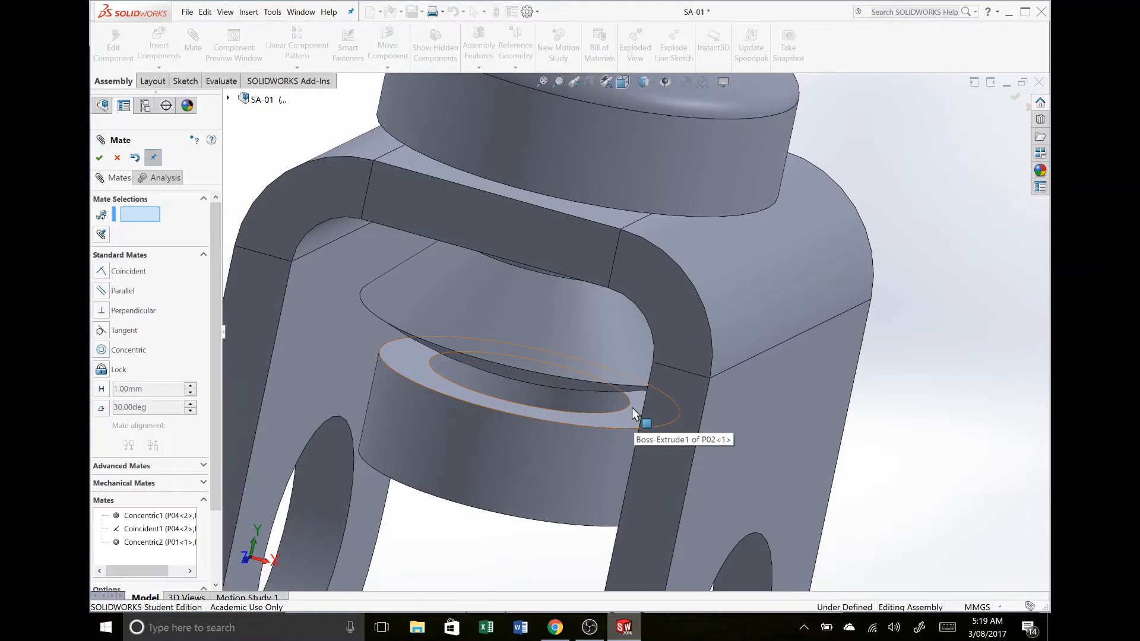
{"action": "left_click", "coordinate": [634, 413]}
{"action": "middle_click_drag", "start_coordinate": [633, 413], "coordinate": [643, 324]}
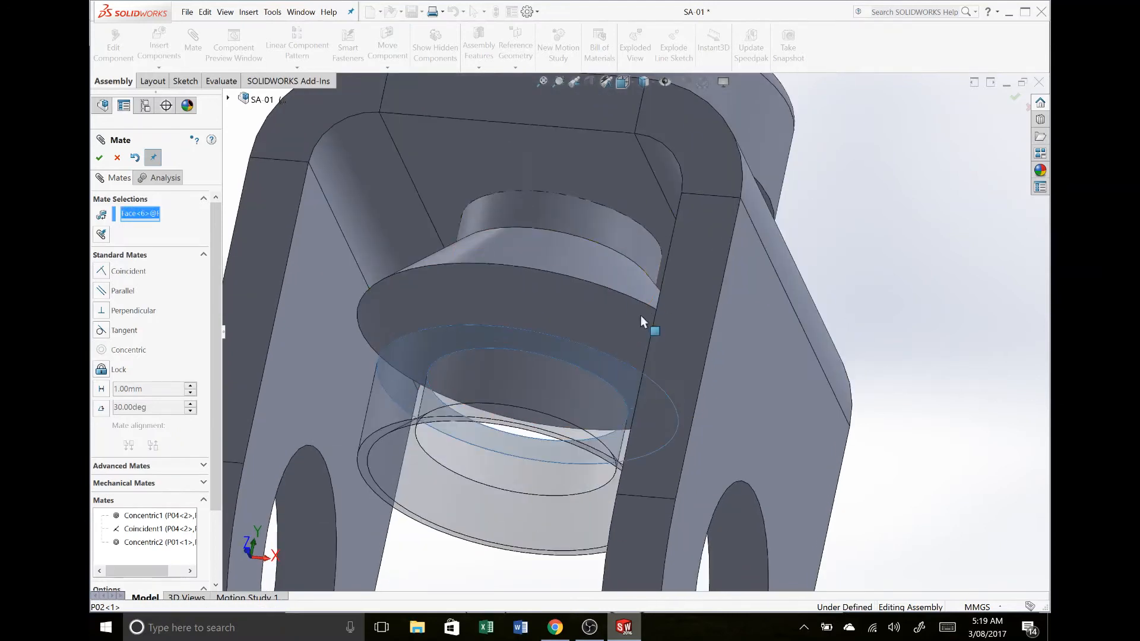
{"action": "left_click", "coordinate": [592, 150]}
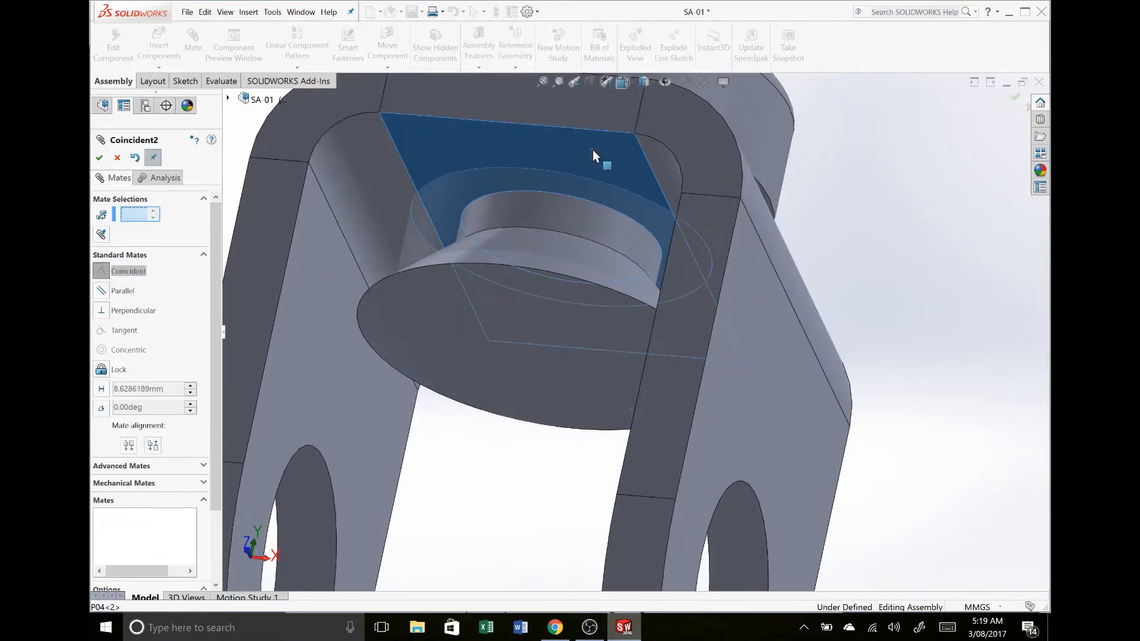
{"action": "right_click", "coordinate": [592, 154]}
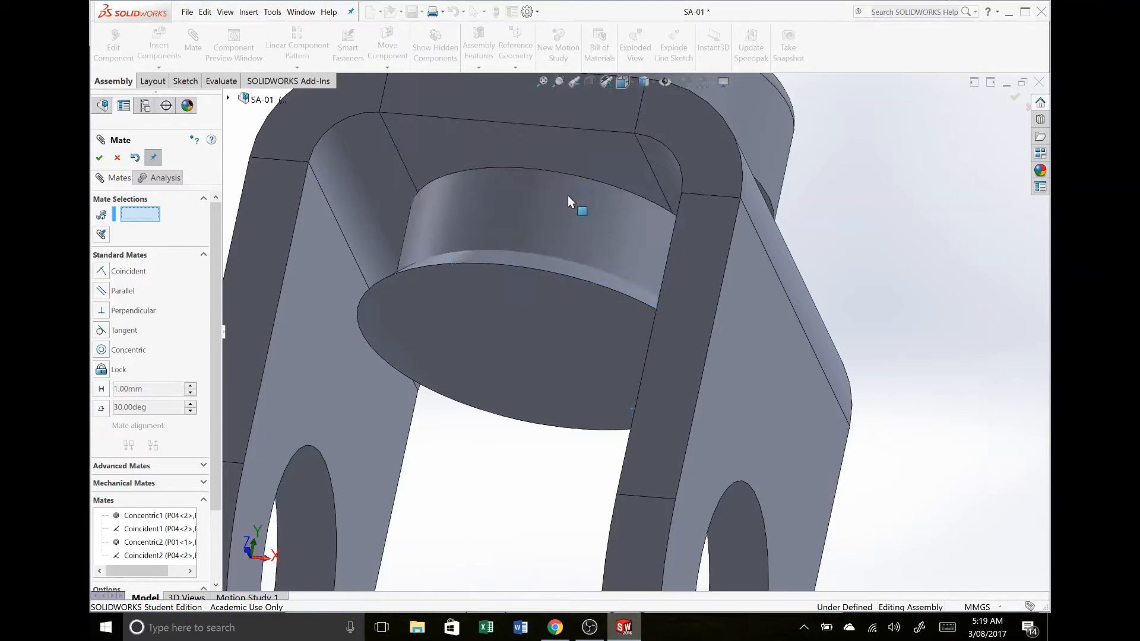
{"action": "scroll", "coordinate": [567, 197], "scroll_direction": "up", "scroll_amount": 5}
{"action": "middle_click_drag", "start_coordinate": [567, 198], "coordinate": [577, 266]}
{"action": "scroll", "coordinate": [579, 266], "scroll_direction": "down", "scroll_amount": 1}
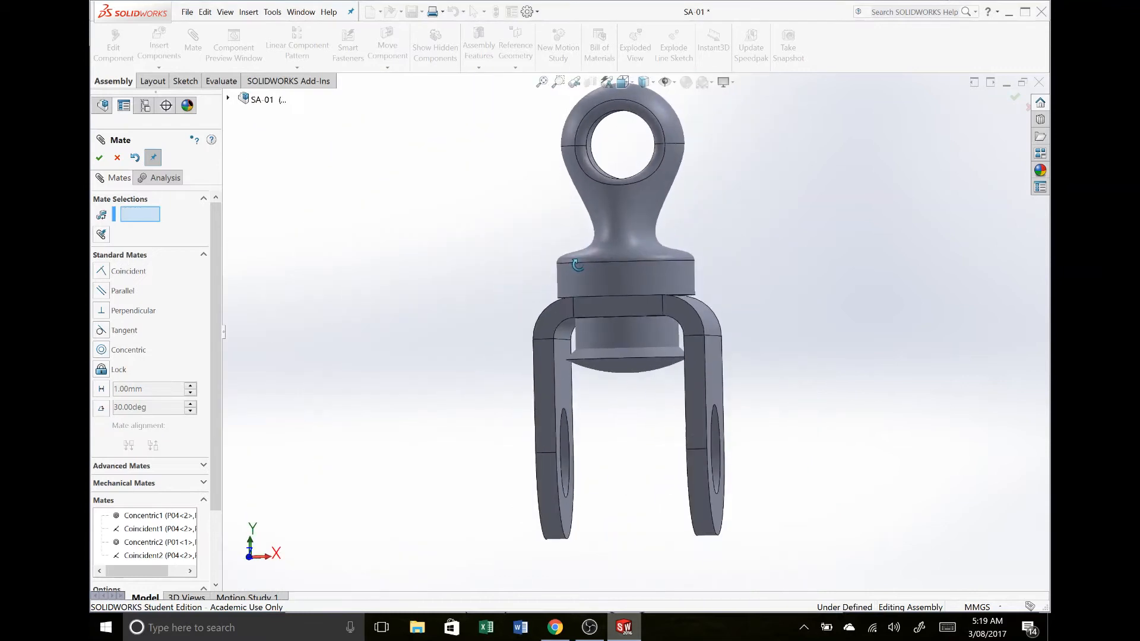
Finish mating, select the P01 pivot pin in the assembly tree and expand the list of mates
{"action": "scroll", "coordinate": [578, 268], "scroll_direction": "up", "scroll_amount": 1}
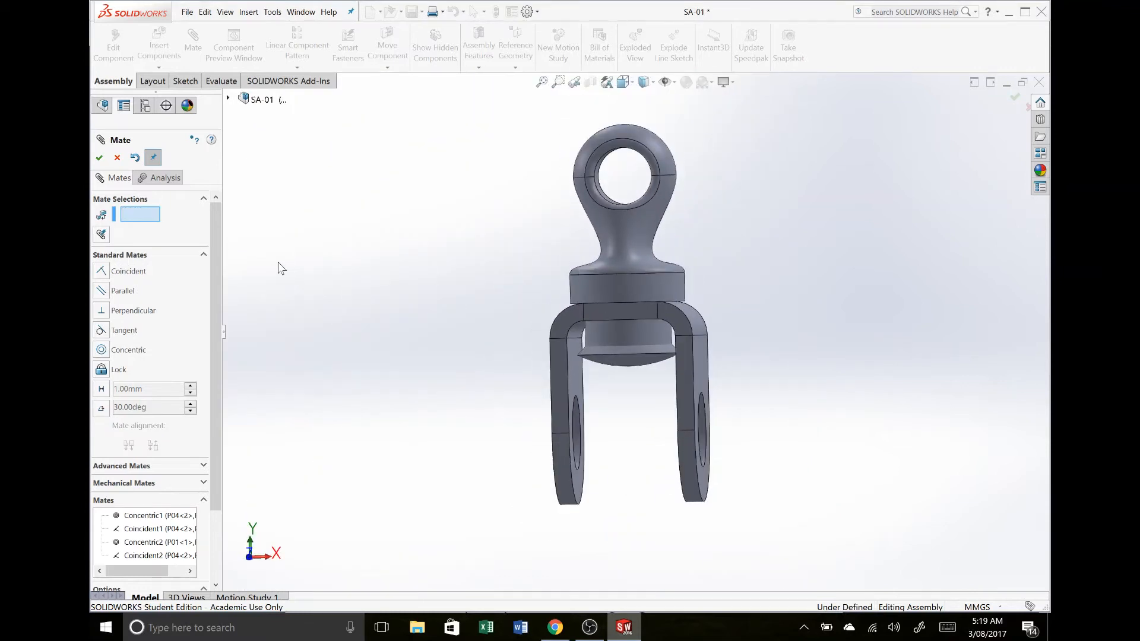
{"action": "left_click", "coordinate": [98, 158]}
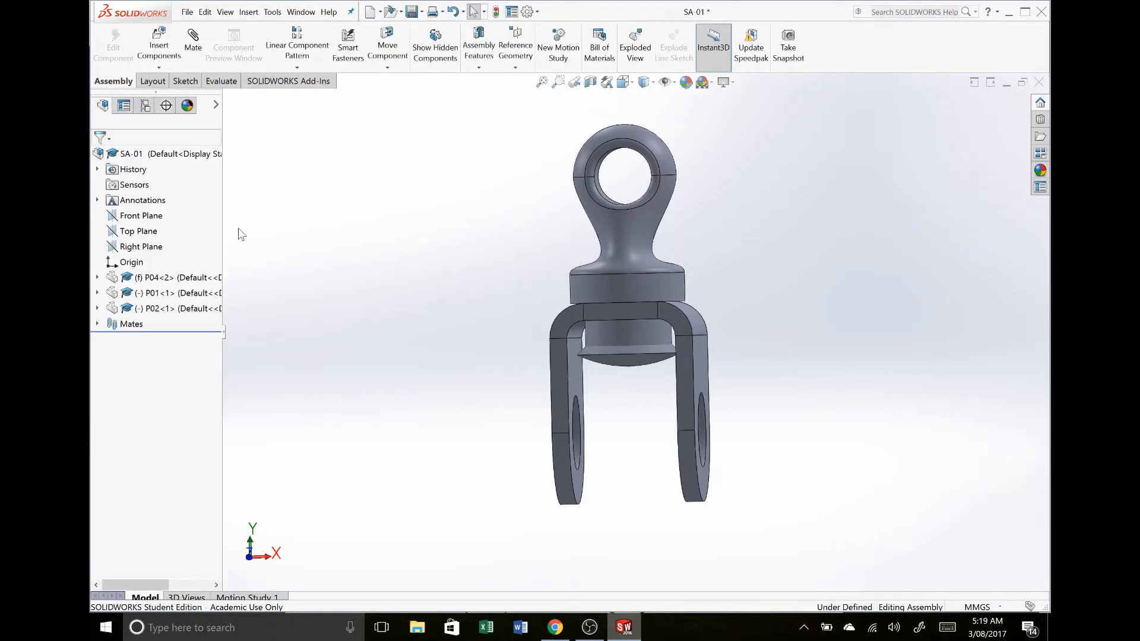
{"action": "left_click", "coordinate": [172, 293]}
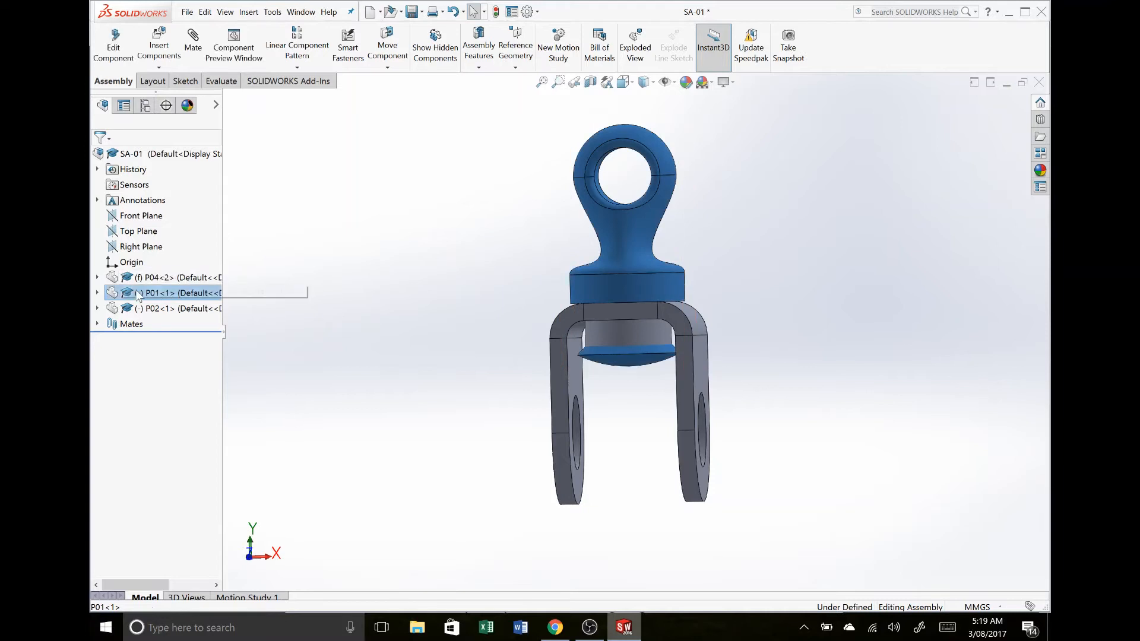
{"action": "left_click", "coordinate": [97, 324]}
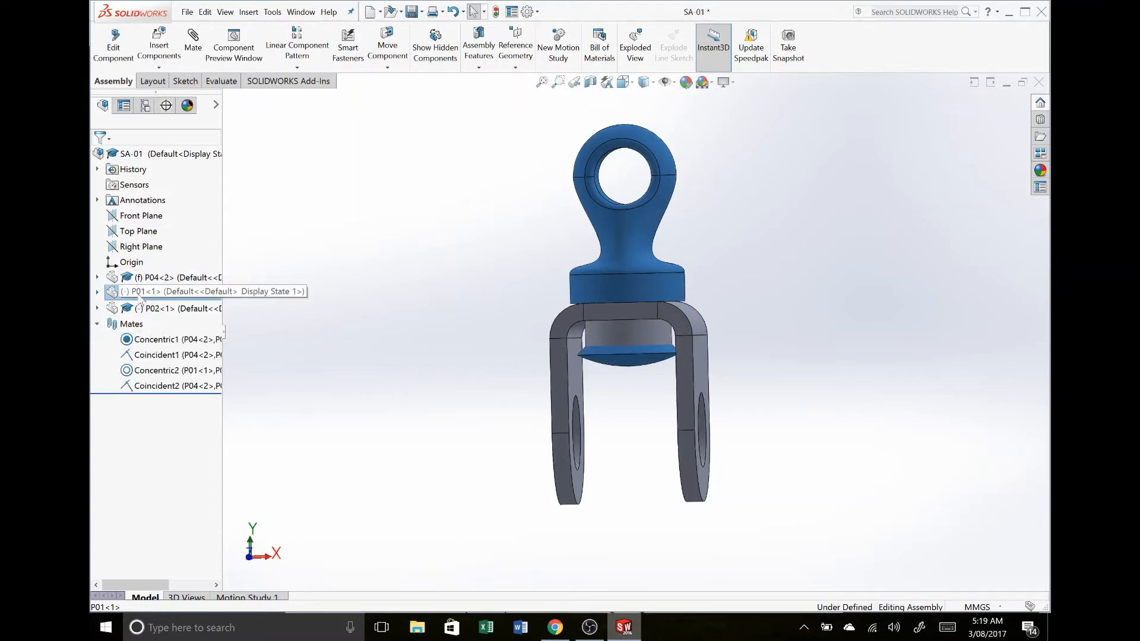
Clear the pivot pin selection and rebuild the assembly to refresh the components' defined status
{"action": "left_click", "coordinate": [309, 298]}
{"action": "middle_click_drag", "start_coordinate": [668, 332], "coordinate": [646, 396]}
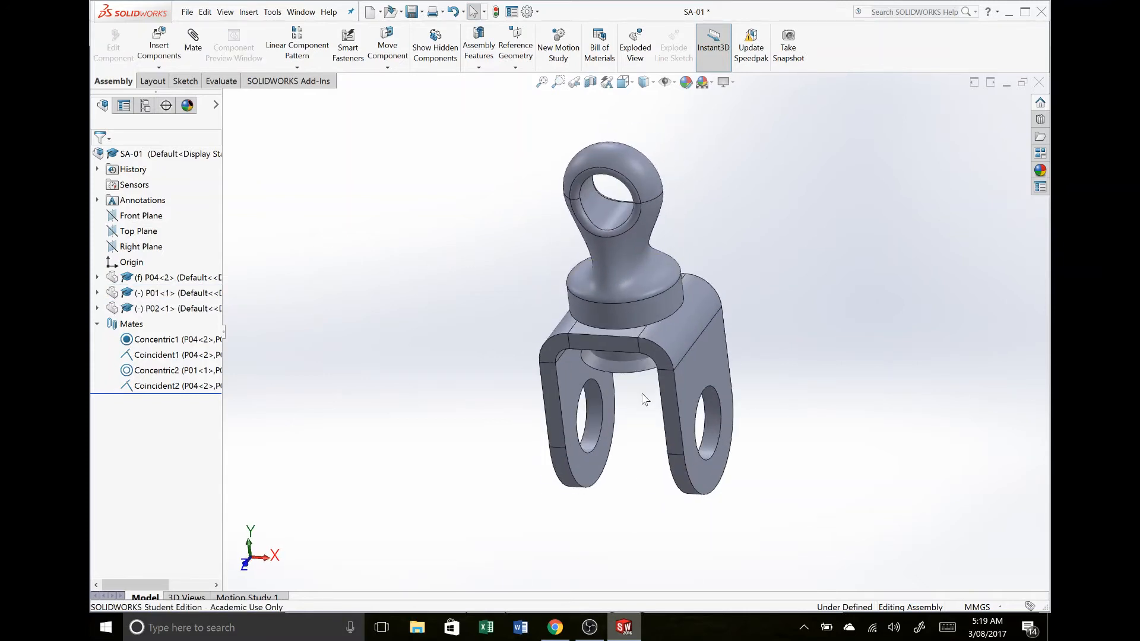
{"action": "left_click", "coordinate": [655, 308]}
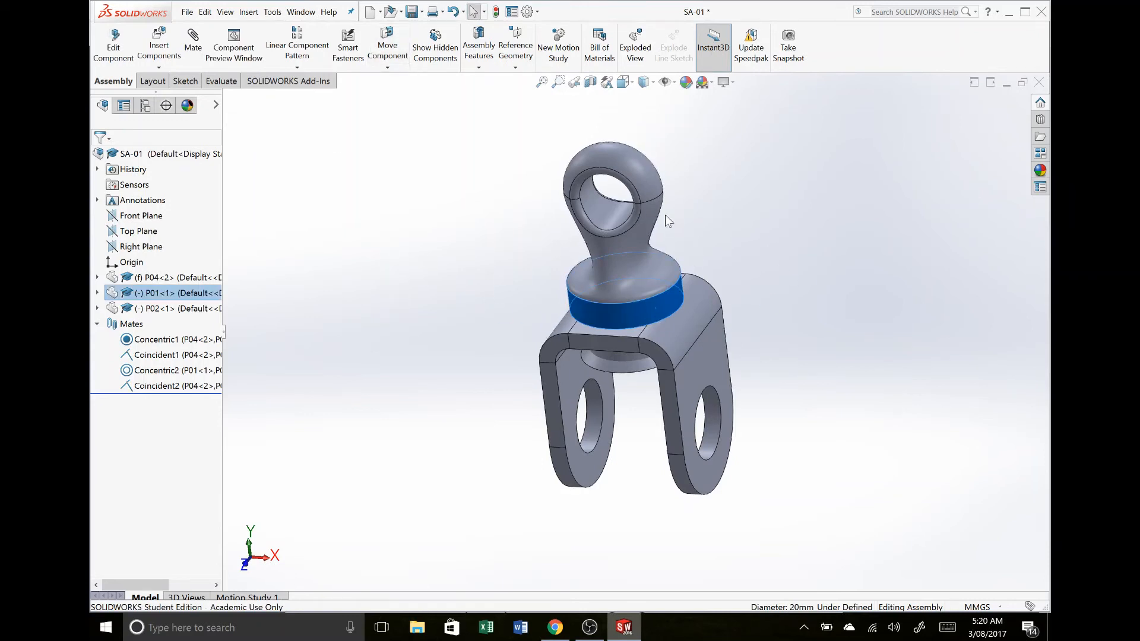
{"action": "left_click", "coordinate": [482, 226]}
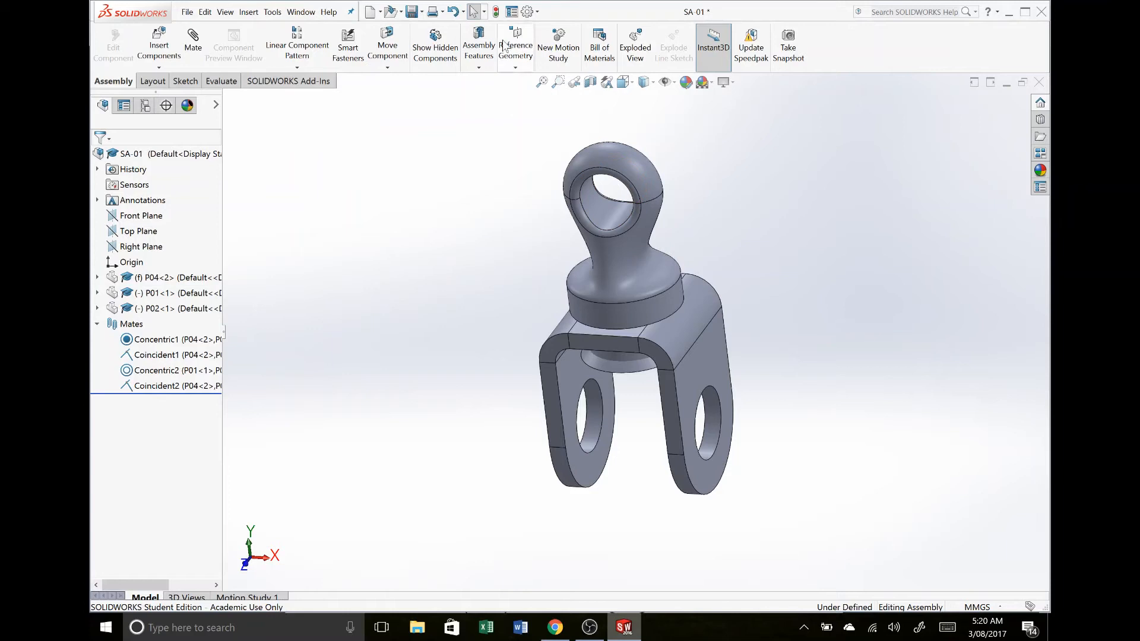
{"action": "left_click", "coordinate": [497, 12]}
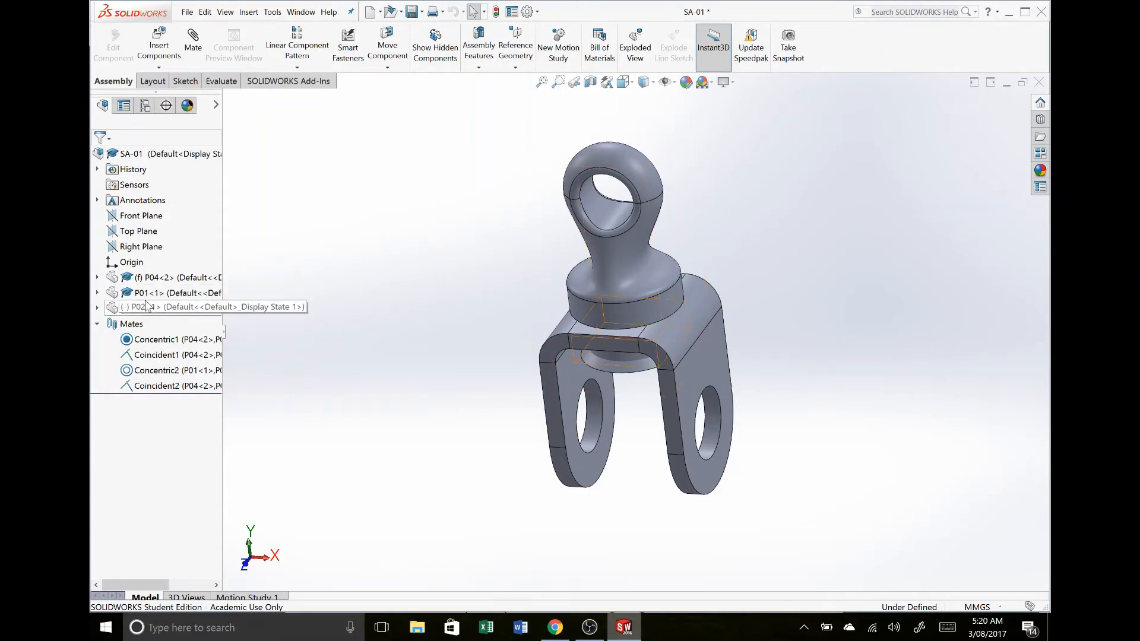
Test the P02 washer's remaining freedom by trying to turn it about the pivot pin under the bracket
{"action": "middle_click_drag", "start_coordinate": [538, 339], "coordinate": [528, 240]}
{"action": "left_click", "coordinate": [641, 329]}
{"action": "left_click", "coordinate": [576, 337]}
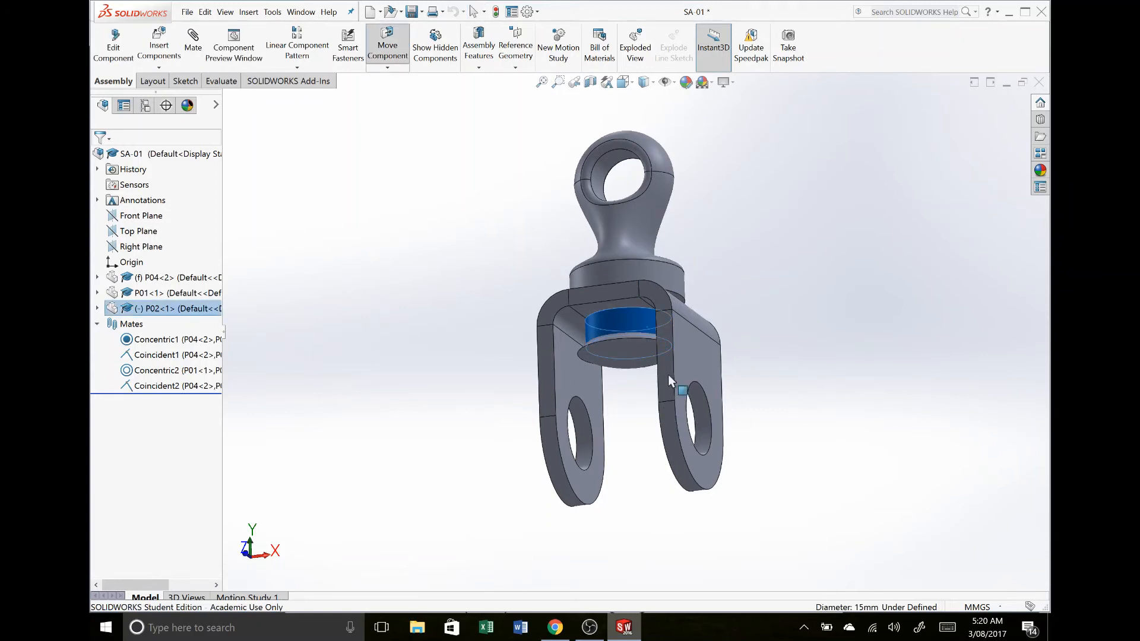
{"action": "left_click_drag", "start_coordinate": [607, 384], "coordinate": [526, 357]}
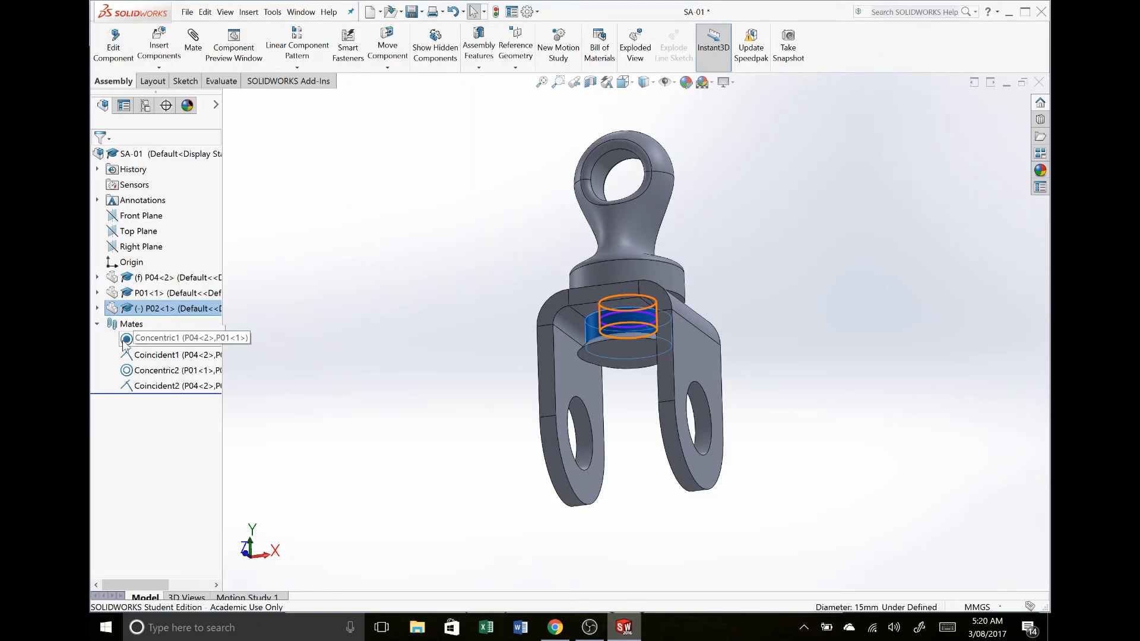
Lock the rotation of the Concentric2 mate between the pivot pin and the washer
{"action": "right_click", "coordinate": [129, 372]}
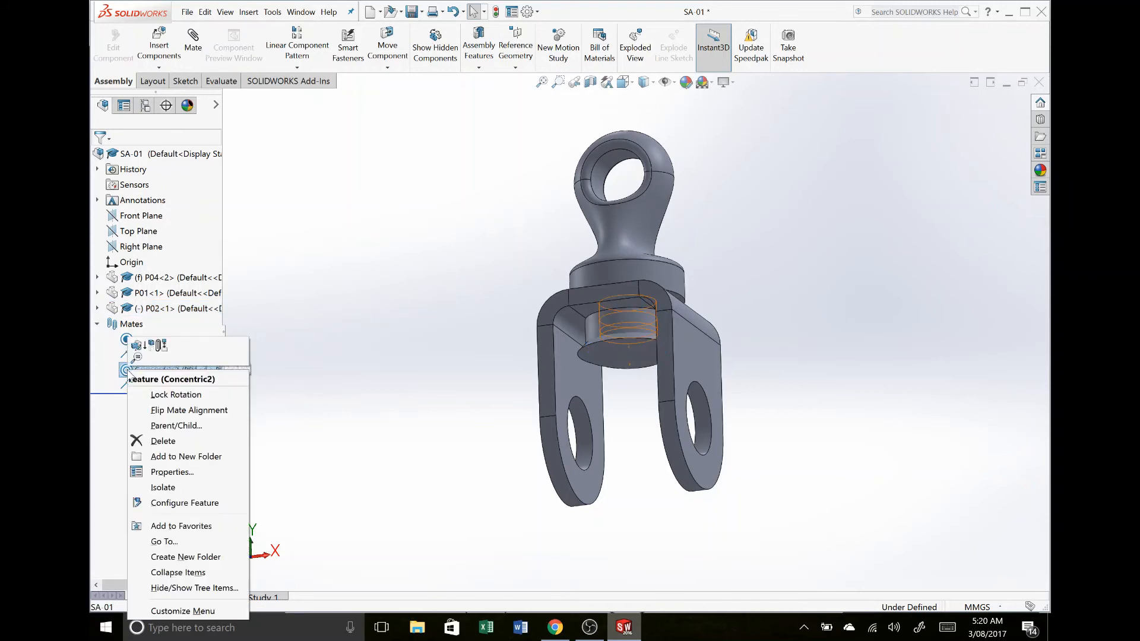
{"action": "left_click", "coordinate": [175, 395]}
{"action": "left_click", "coordinate": [277, 422]}
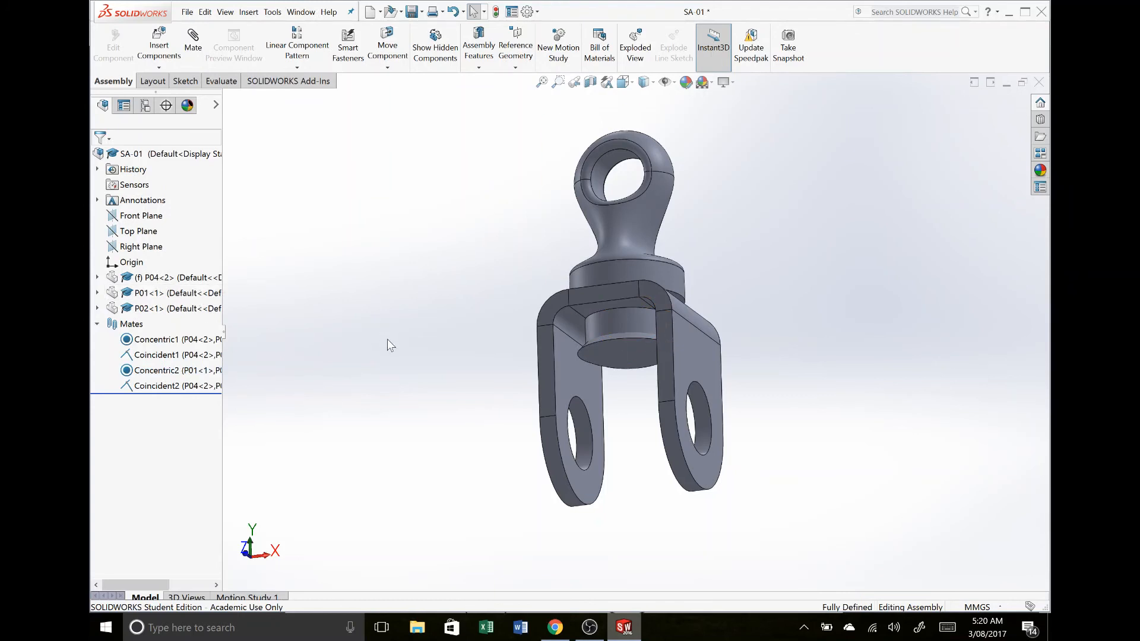
Save the SA-01 assembly and inspect the finished pulley bracket sub-assembly from several angles
{"action": "key", "text": "ctrl+s"}
{"action": "middle_click_drag", "start_coordinate": [642, 308], "coordinate": [733, 427]}
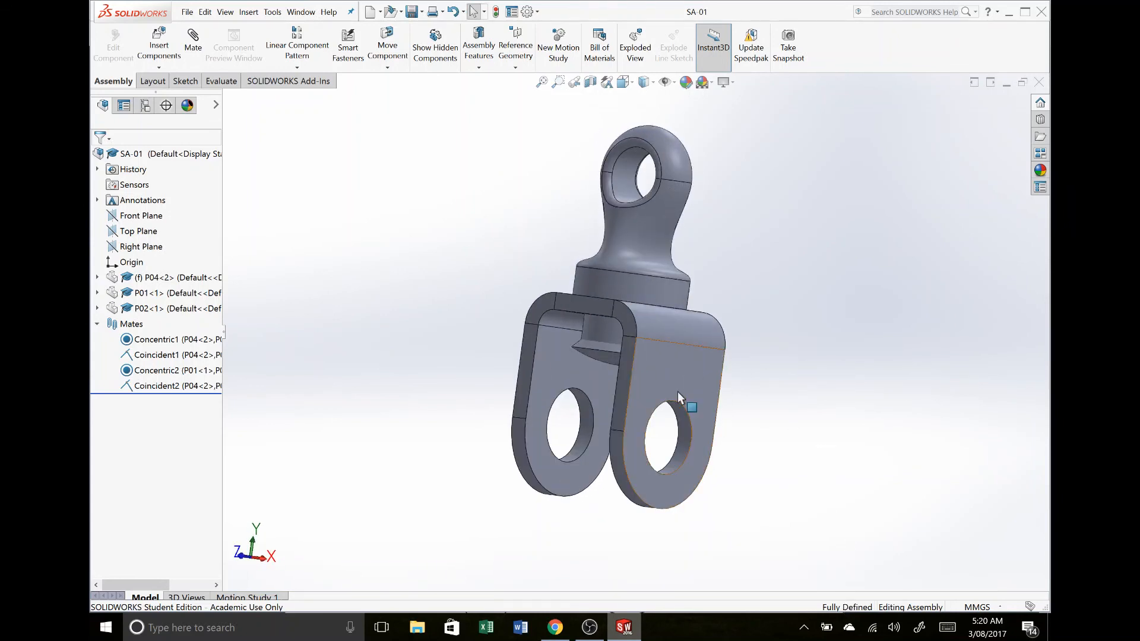
{"action": "middle_click_drag", "start_coordinate": [485, 394], "coordinate": [524, 411]}
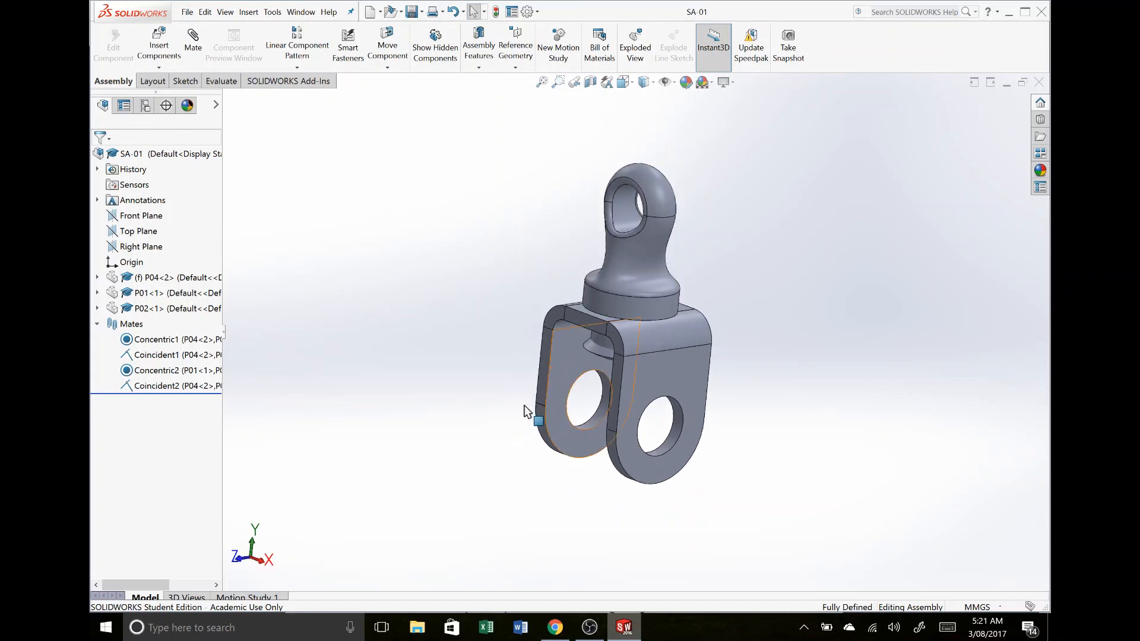